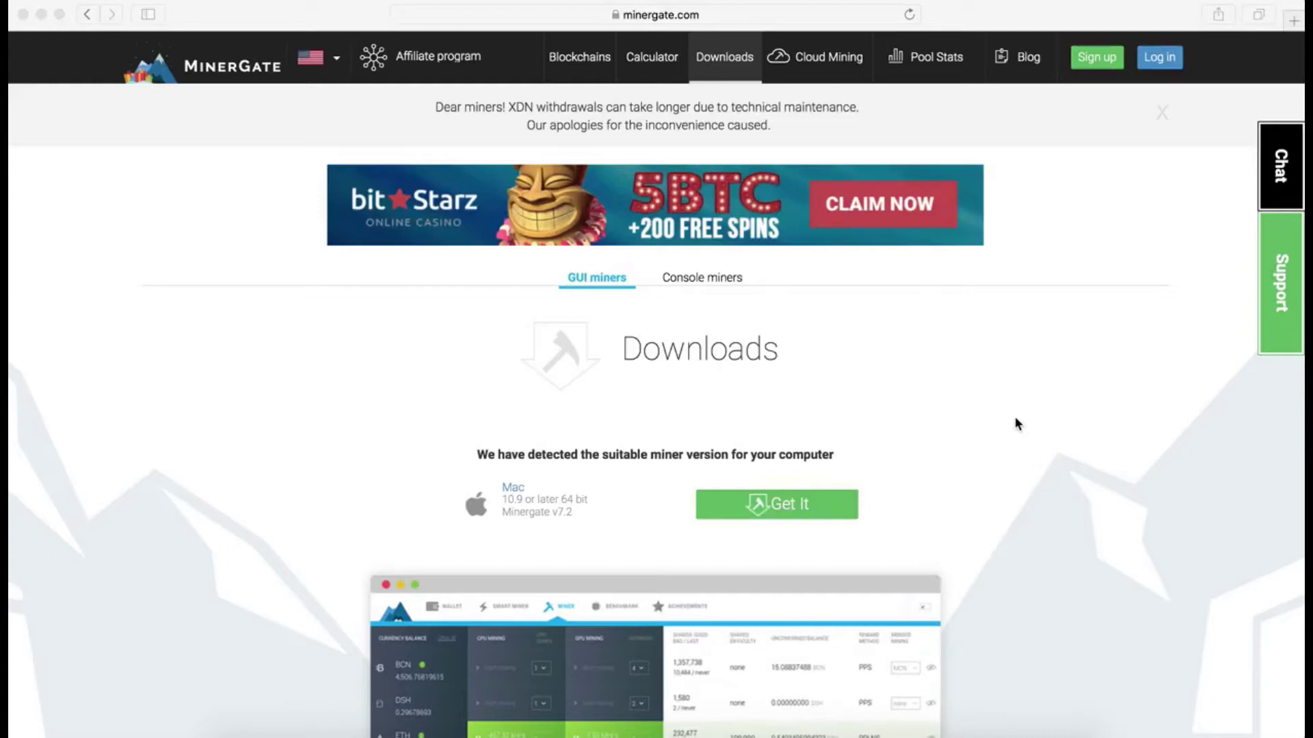
scroll(1017, 424, "down", 10)
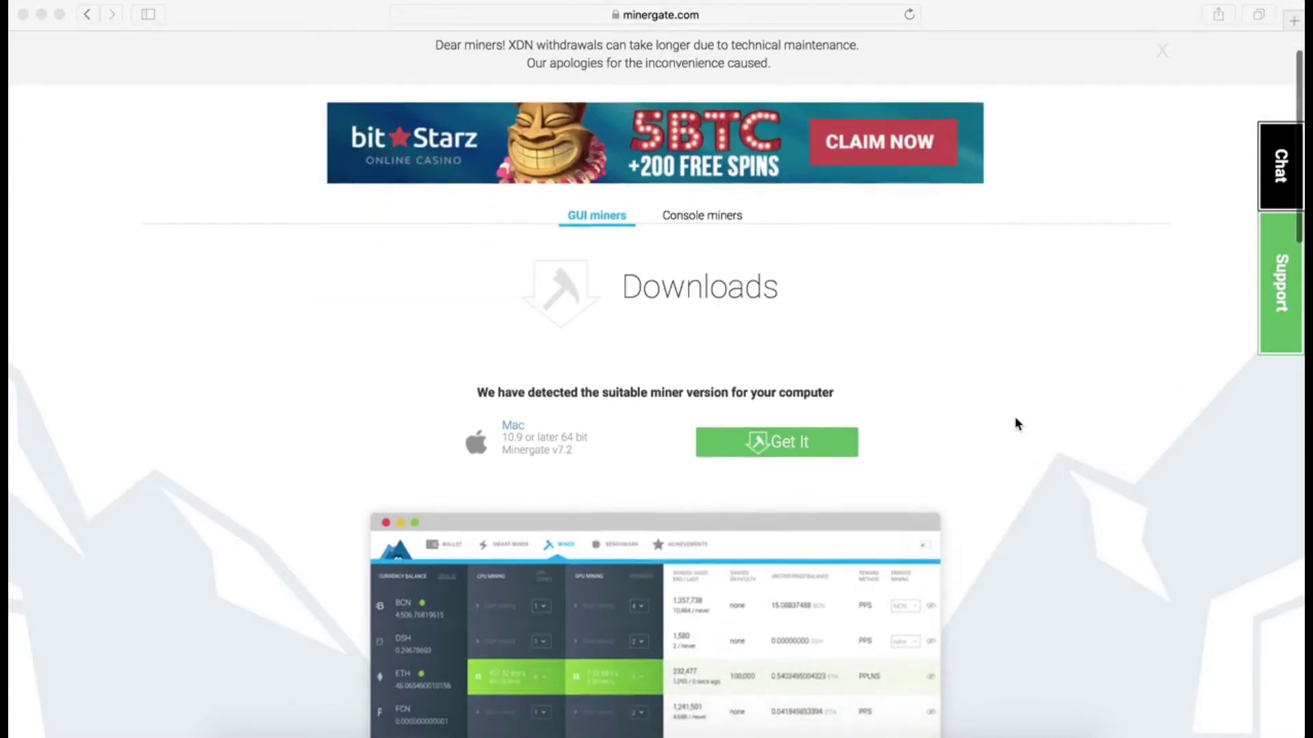
scroll(1017, 424, "down", 11)
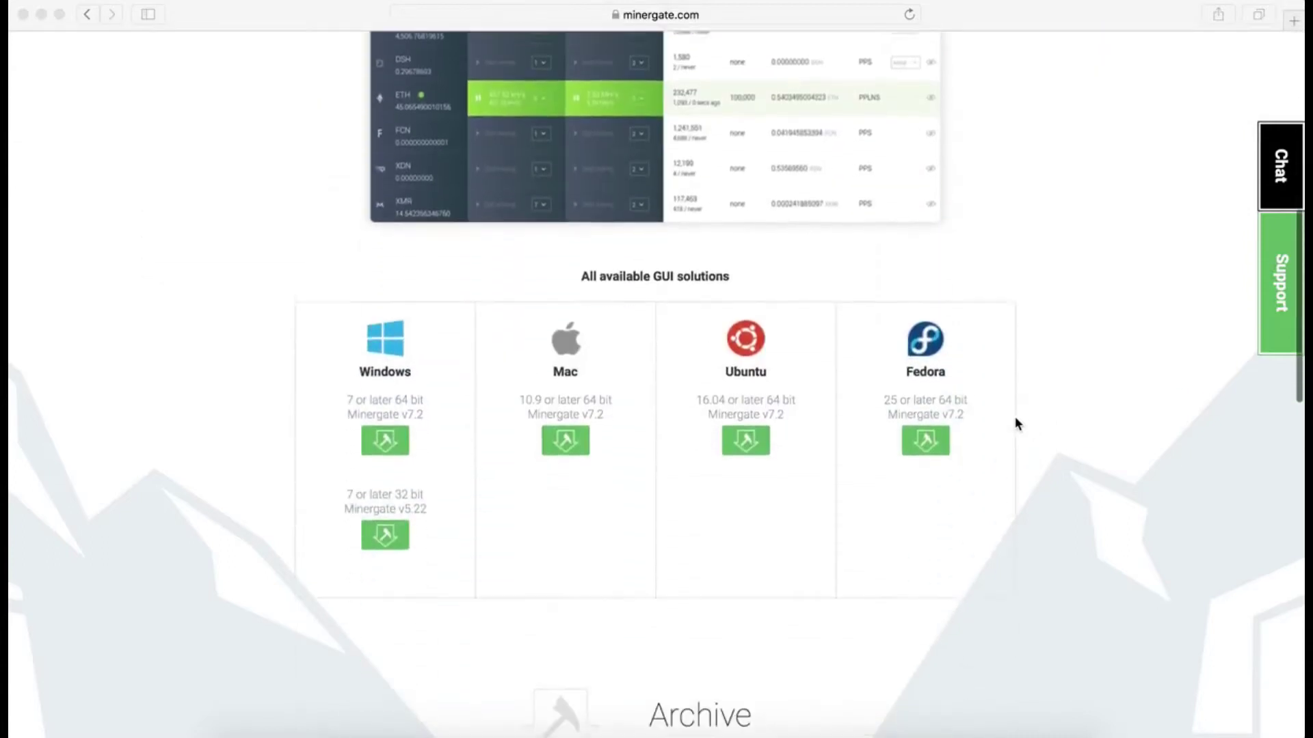
scroll(1016, 424, "down", 9)
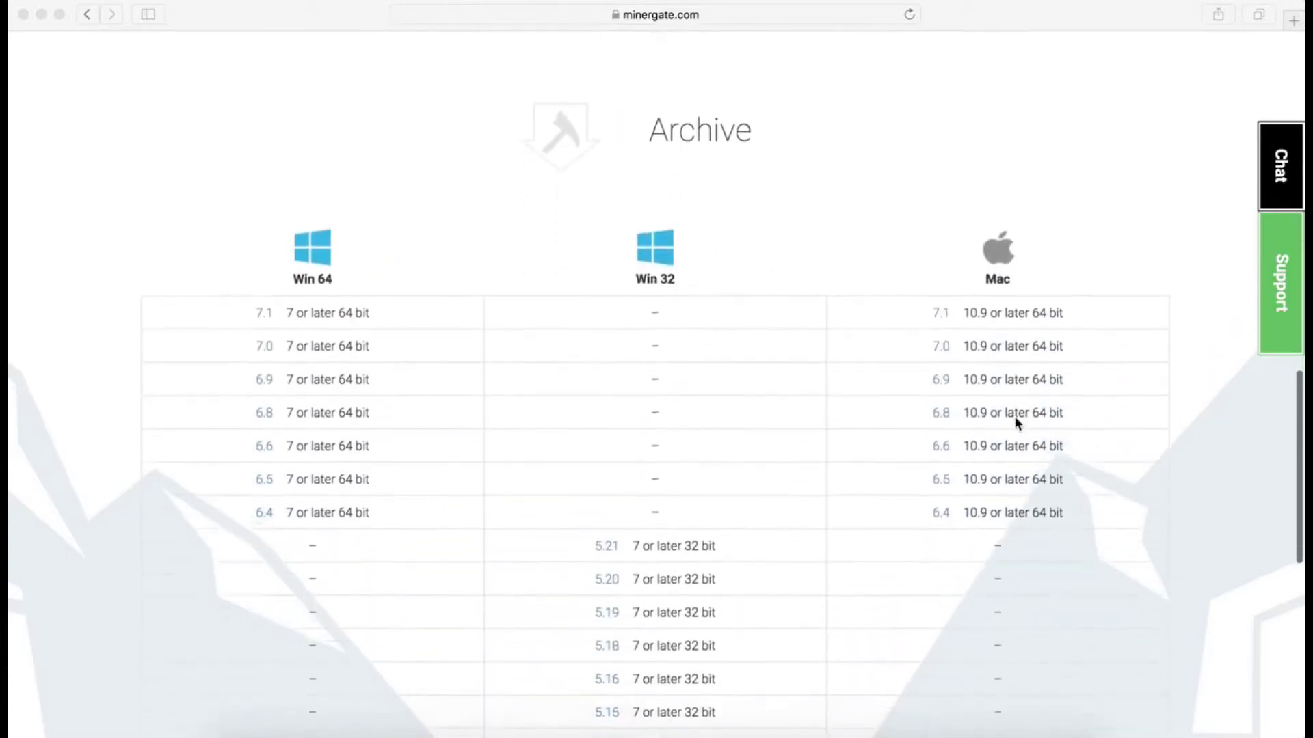
scroll(1016, 424, "down", 5)
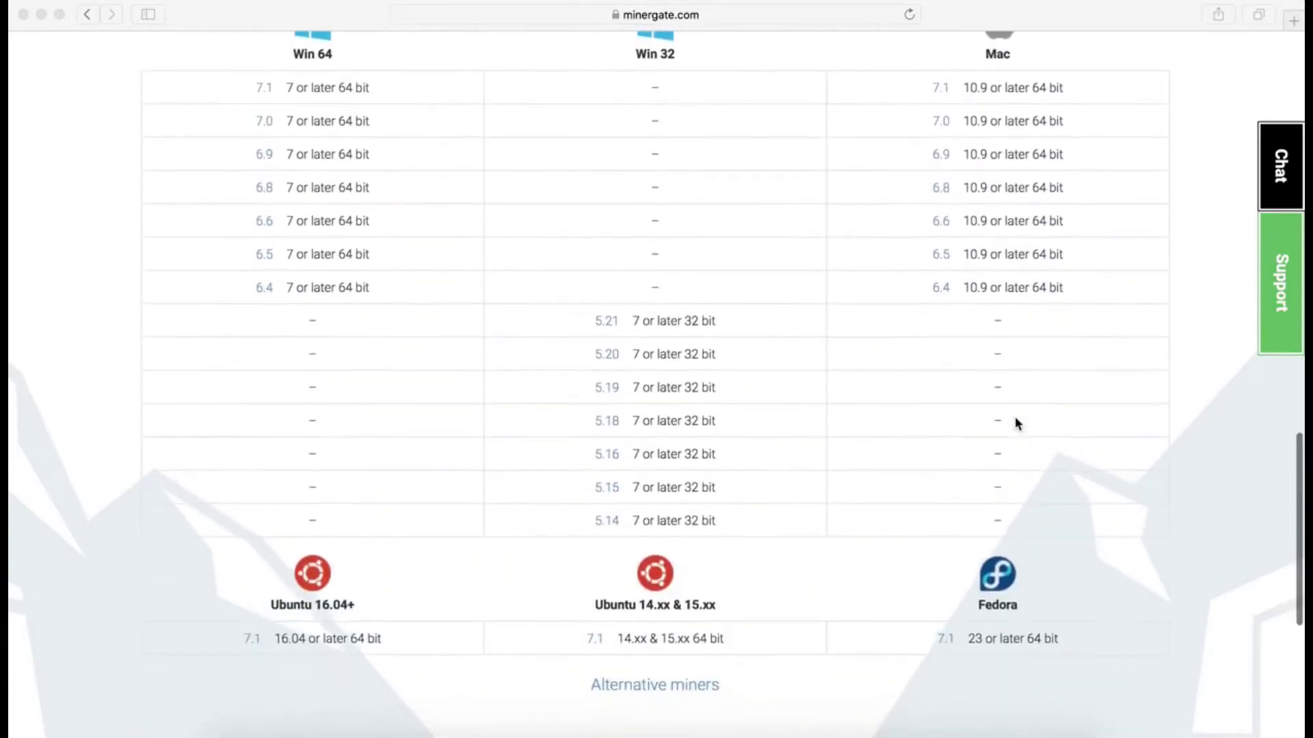
scroll(1017, 424, "up", 20)
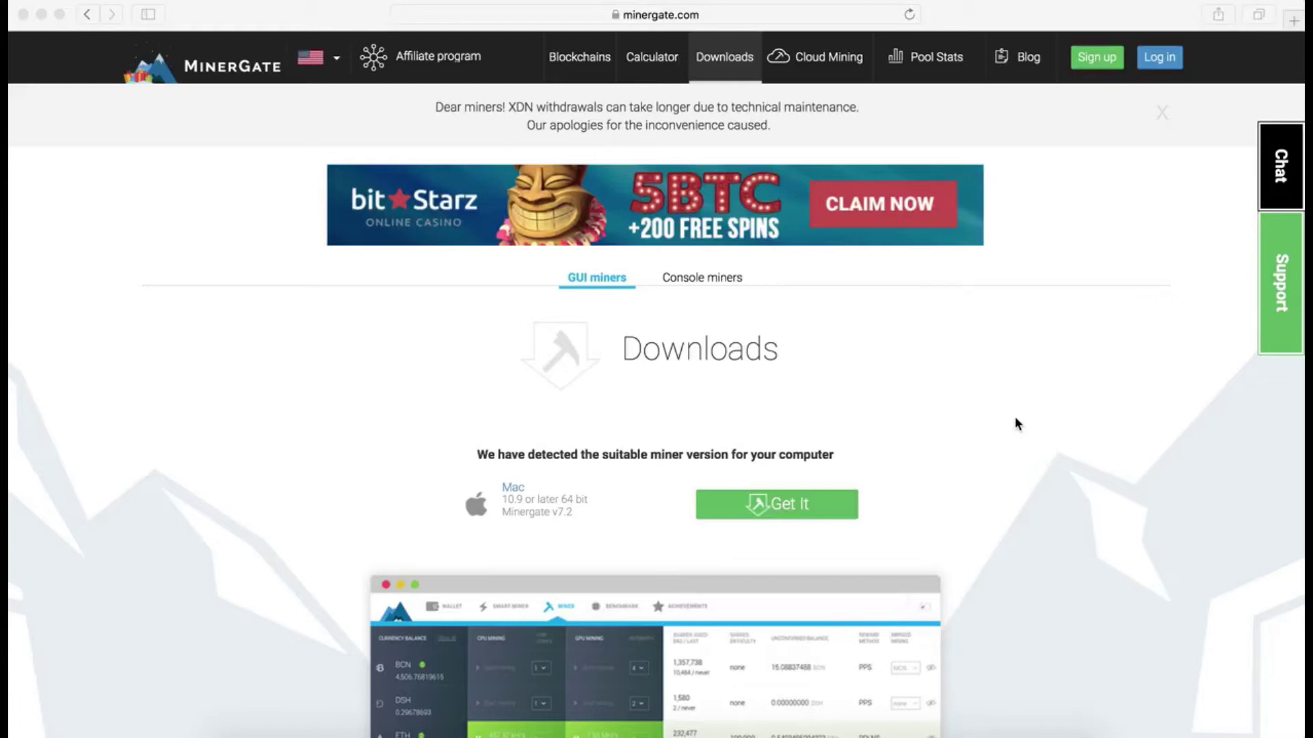
scroll(1017, 424, "down", 2)
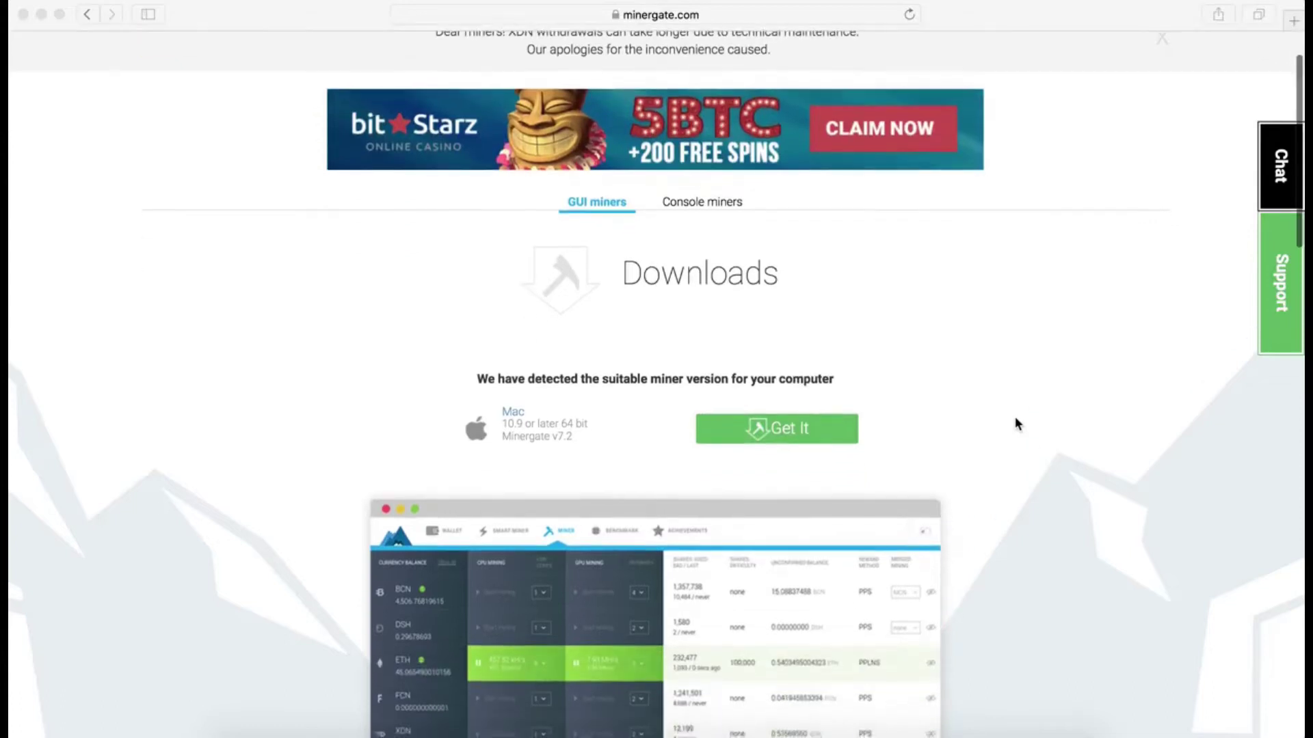
scroll(1016, 424, "down", 3)
scroll(1017, 424, "up", 4)
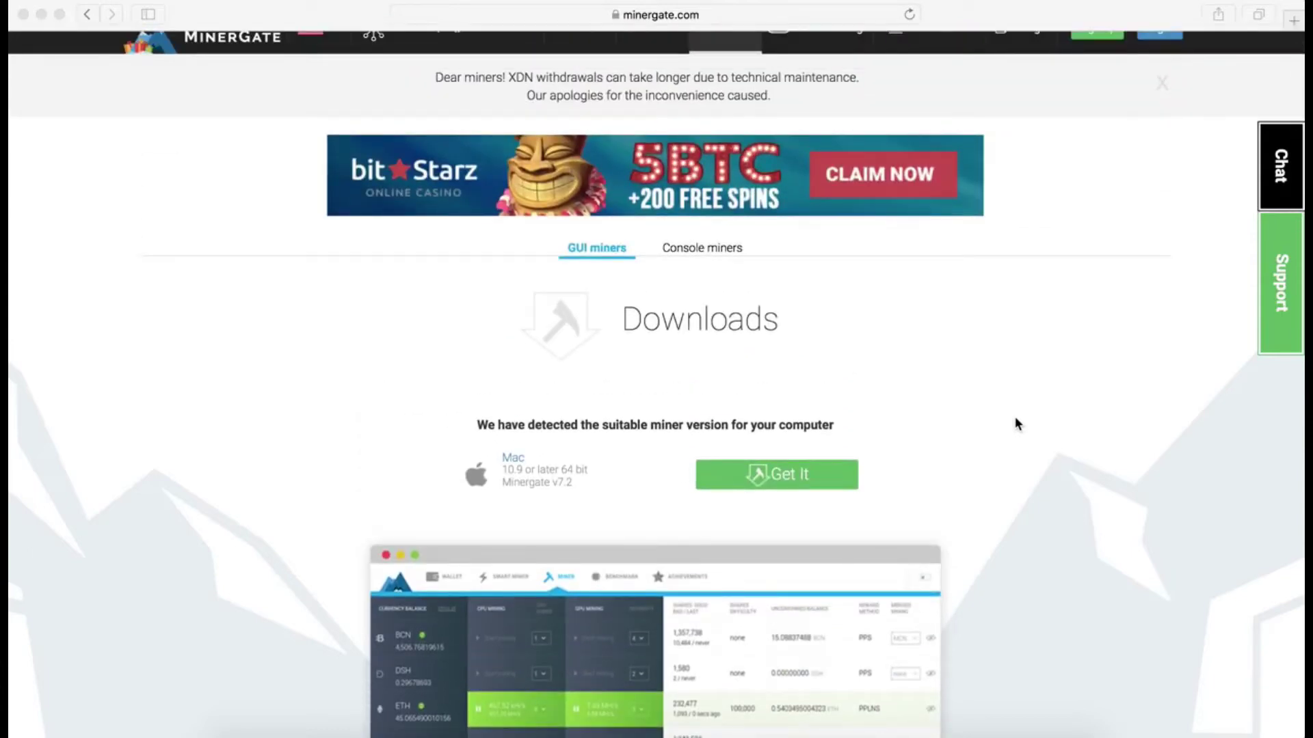
scroll(1017, 424, "up", 1)
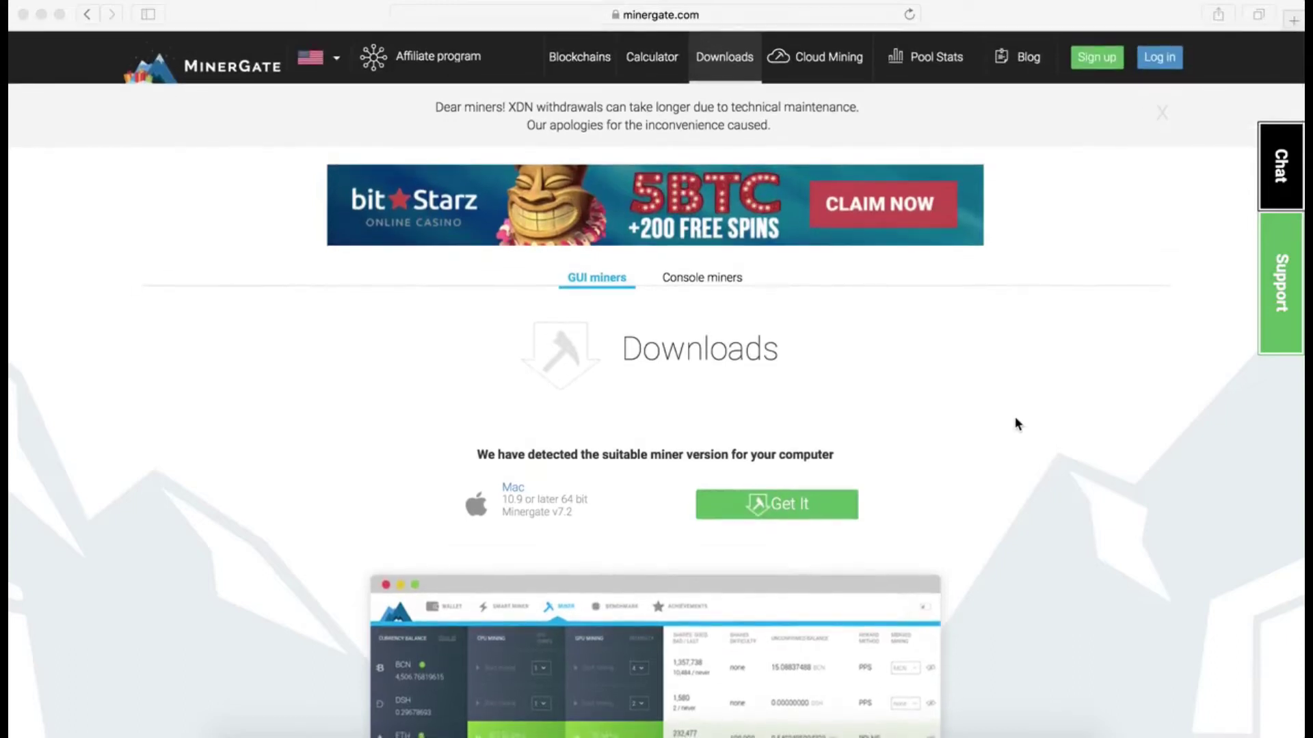
scroll(1017, 423, "down", 2)
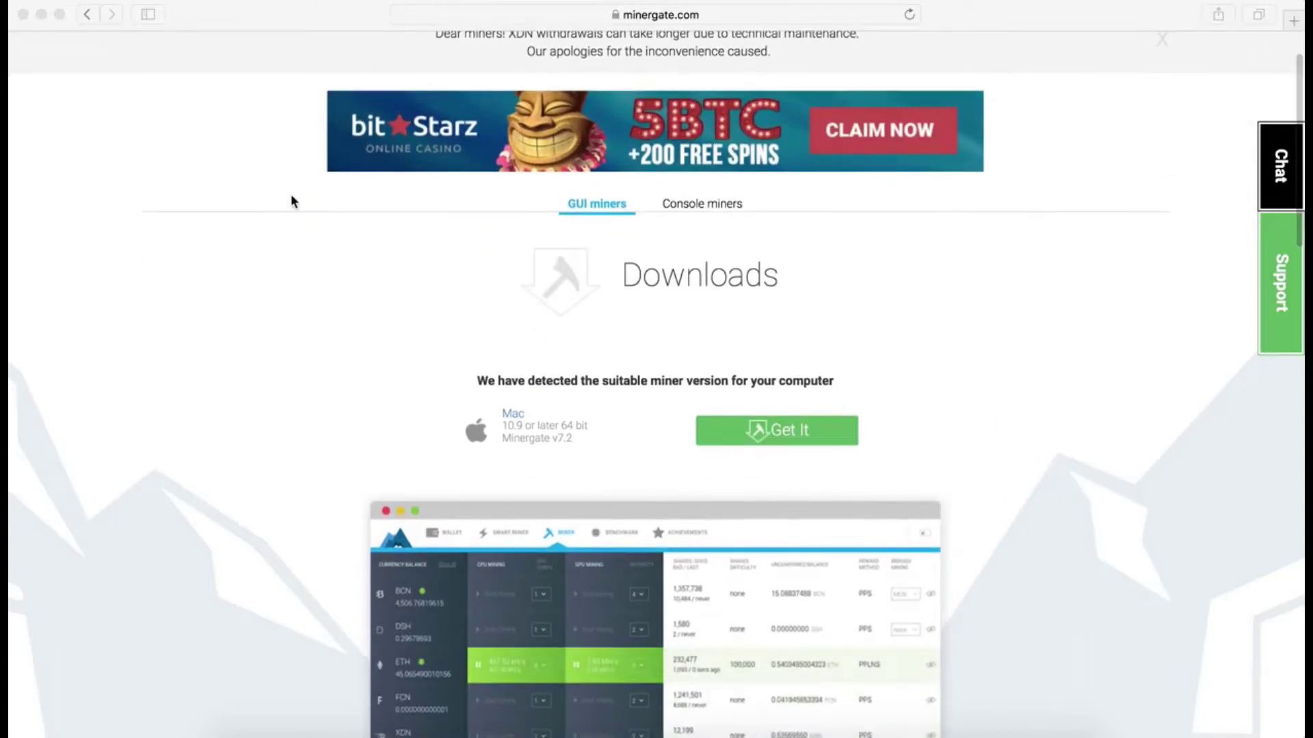
scroll(291, 201, "up", 2)
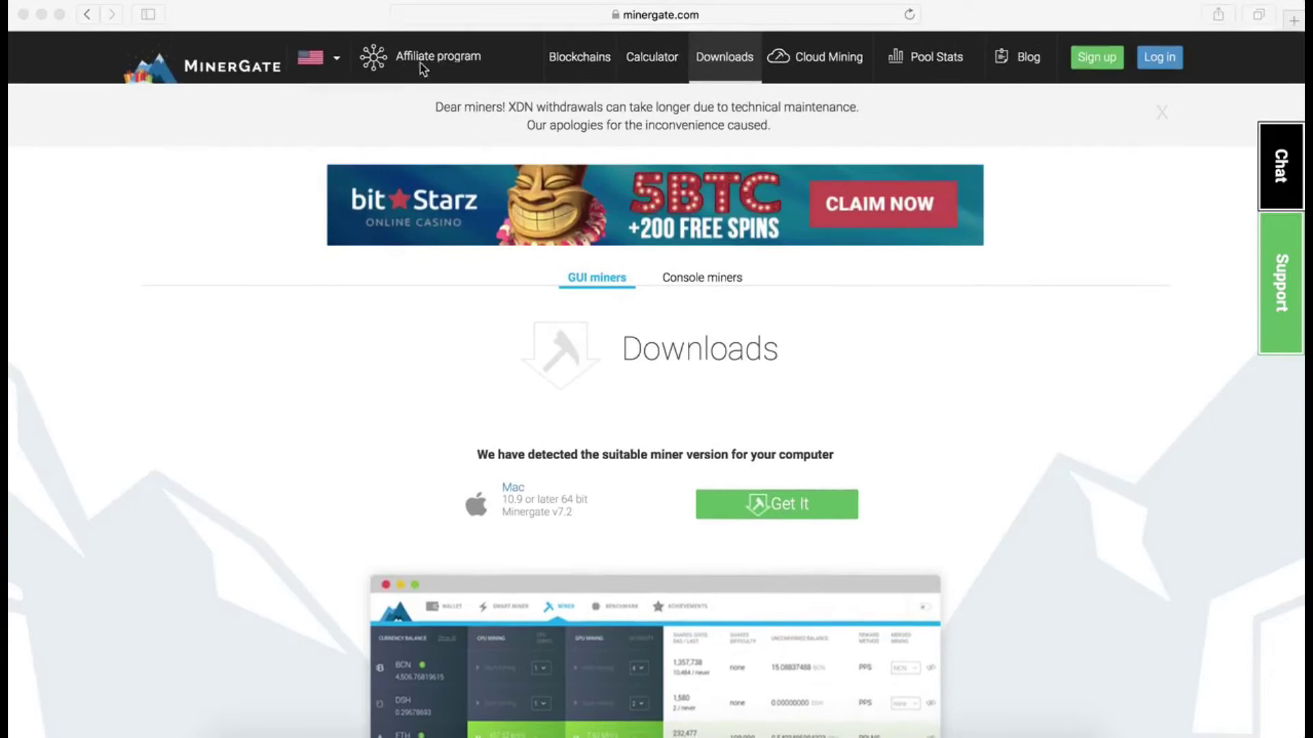
Step: Return to the MinerGate downloads page and download the Mac miner version 7.2
left_click(262, 66)
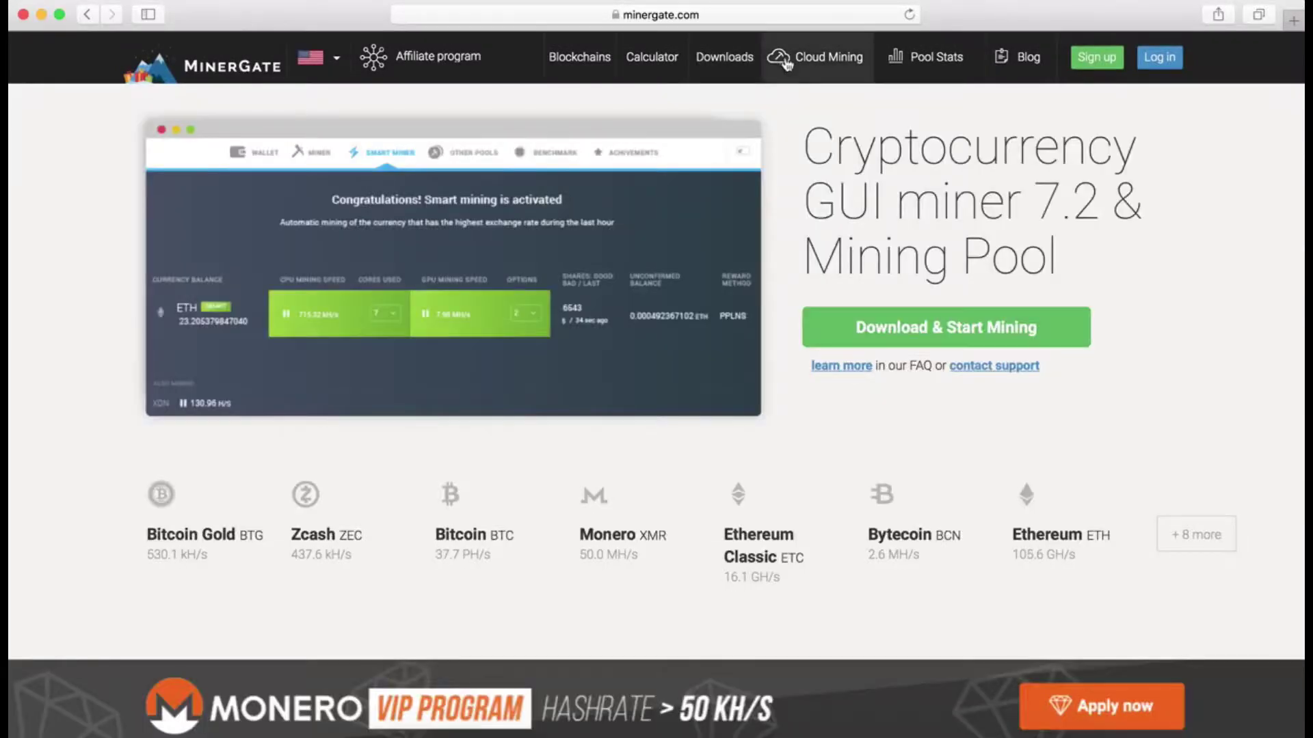
scroll(691, 212, "up", 1)
left_click(726, 60)
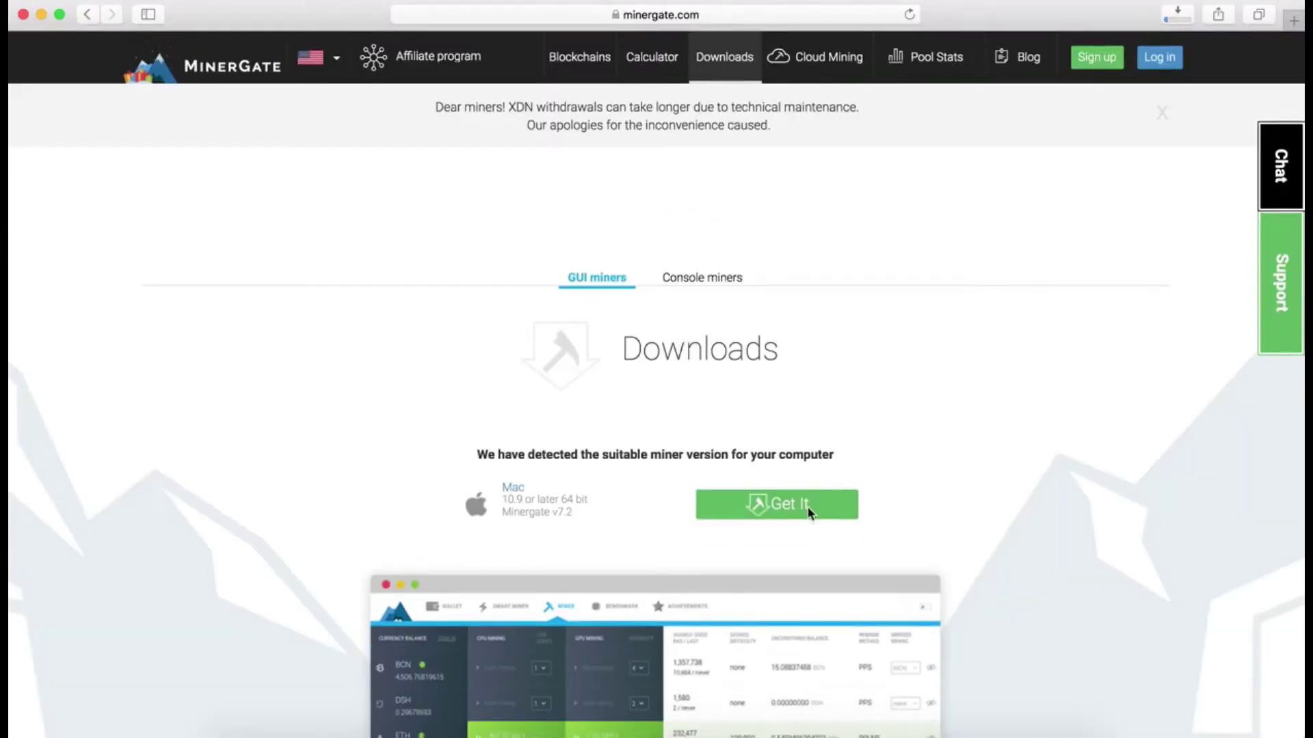
left_click(1096, 62)
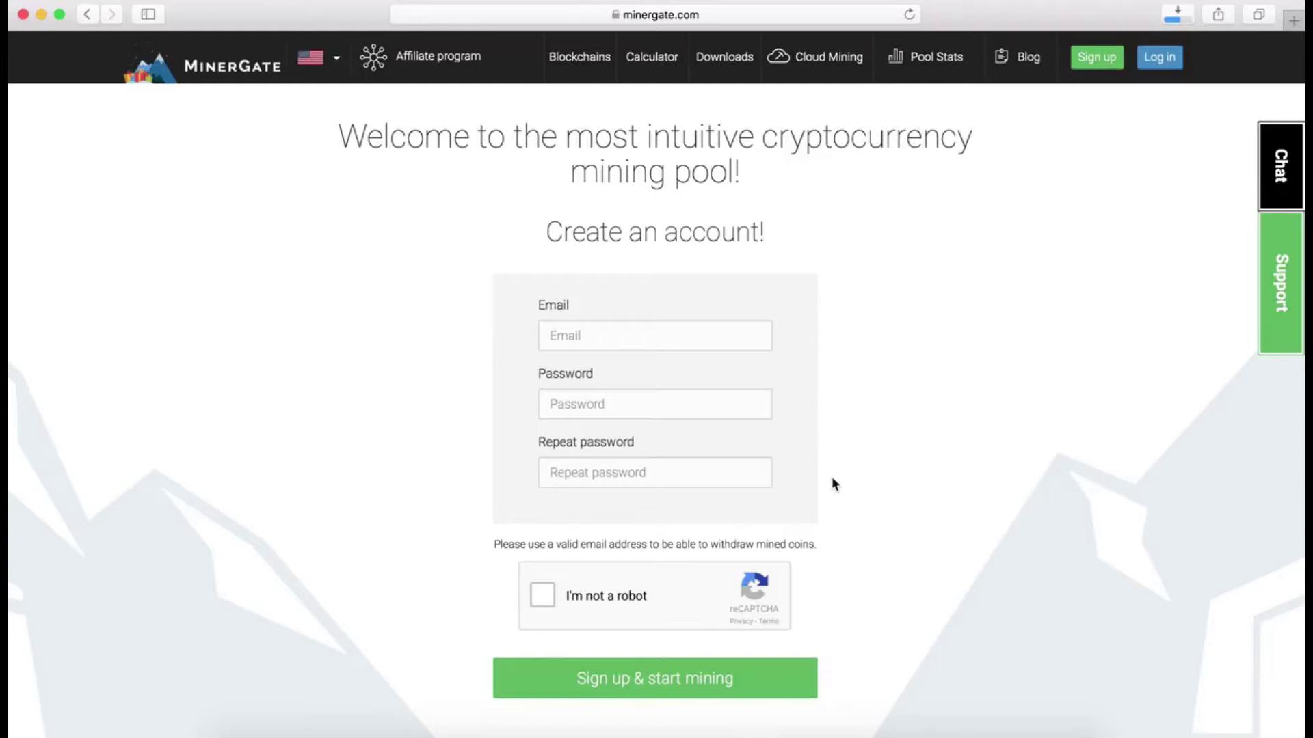
Step: Log in to the existing MinerGate account and open its Dashboard
left_click(1159, 65)
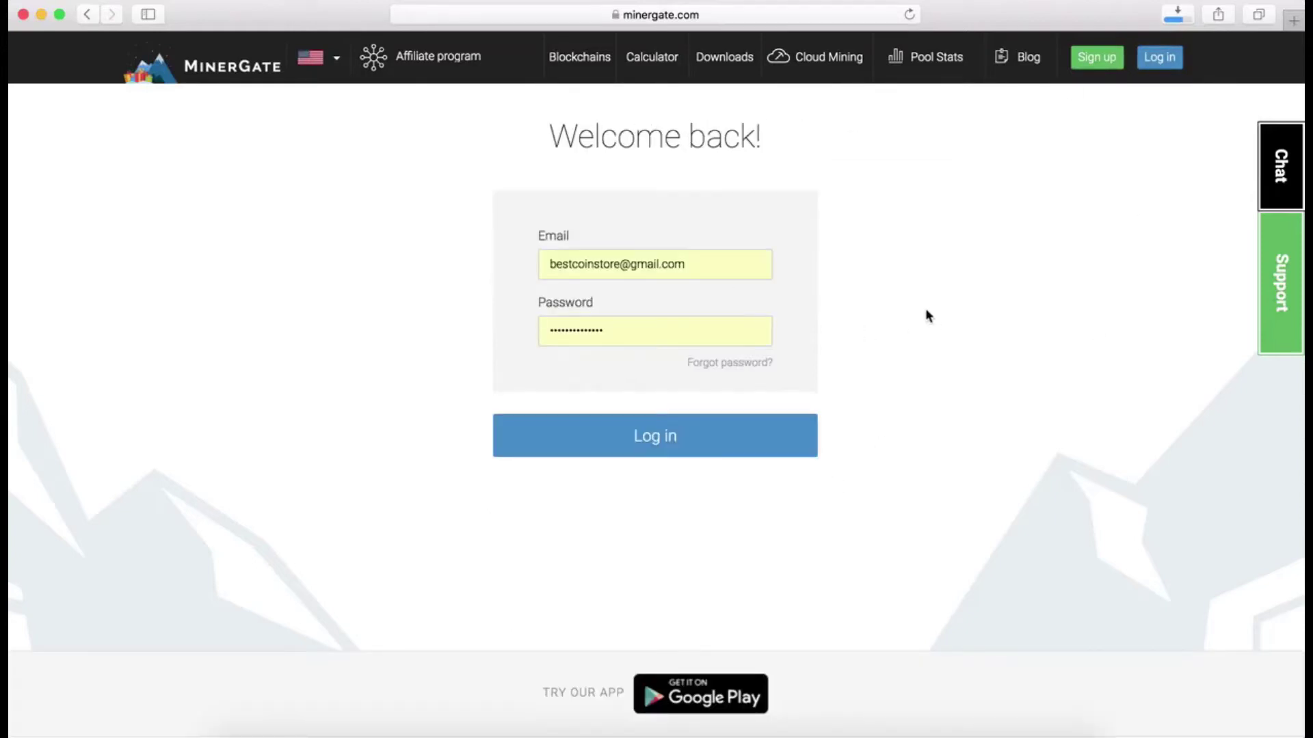
left_click(670, 441)
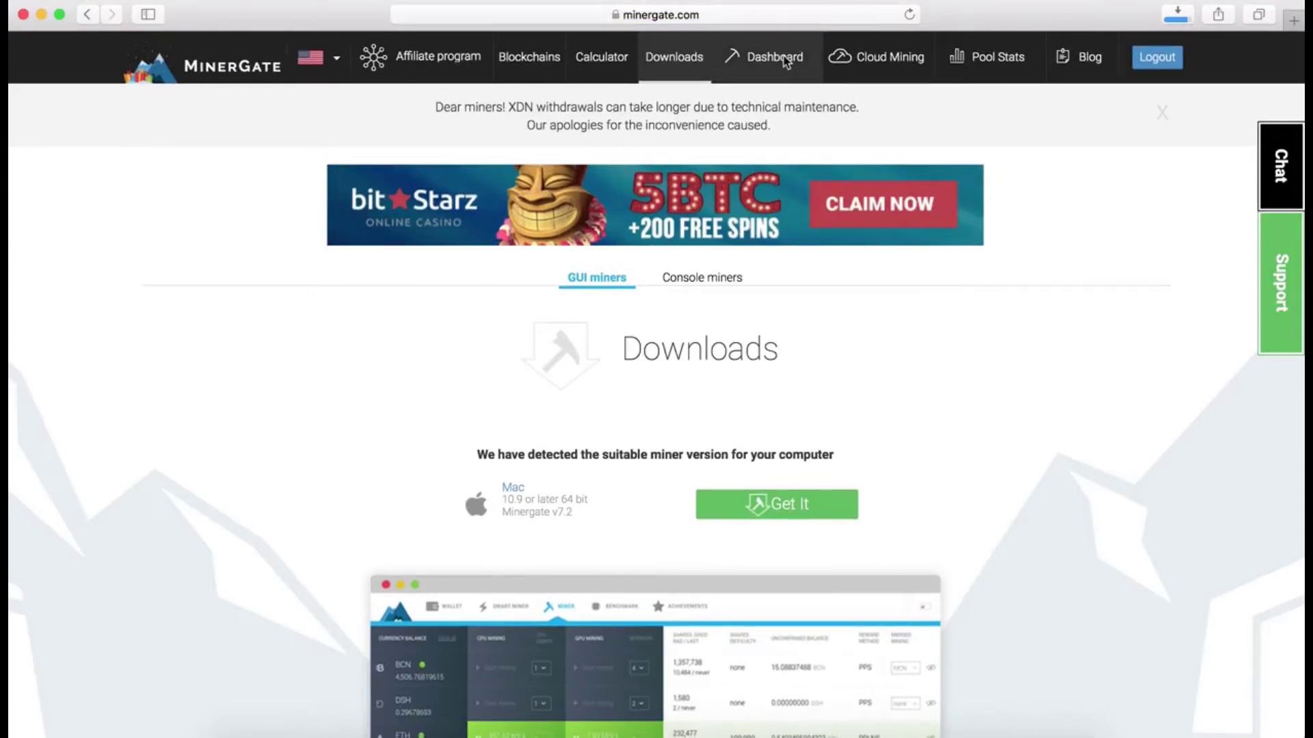
left_click(774, 58)
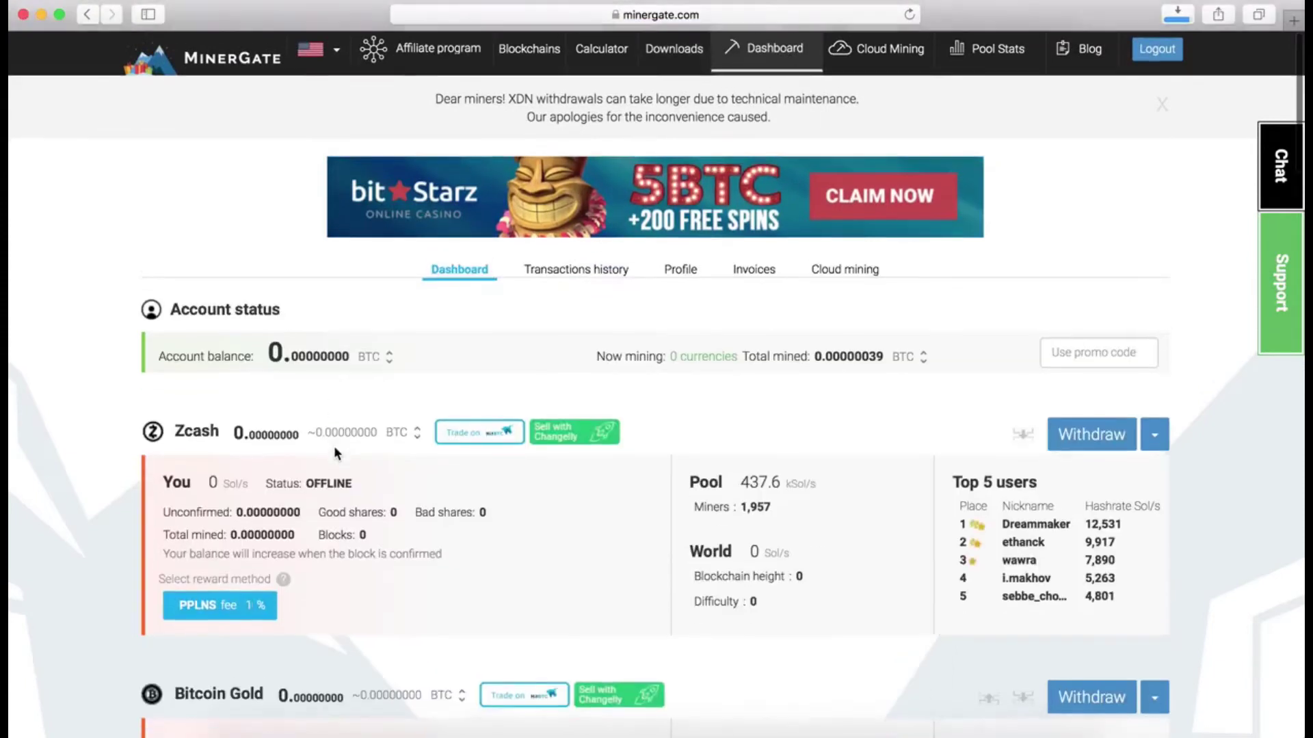
Step: Scroll through the Dashboard coin list, where every coin shows OFFLINE
scroll(333, 446, "down", 2)
scroll(334, 449, "down", 5)
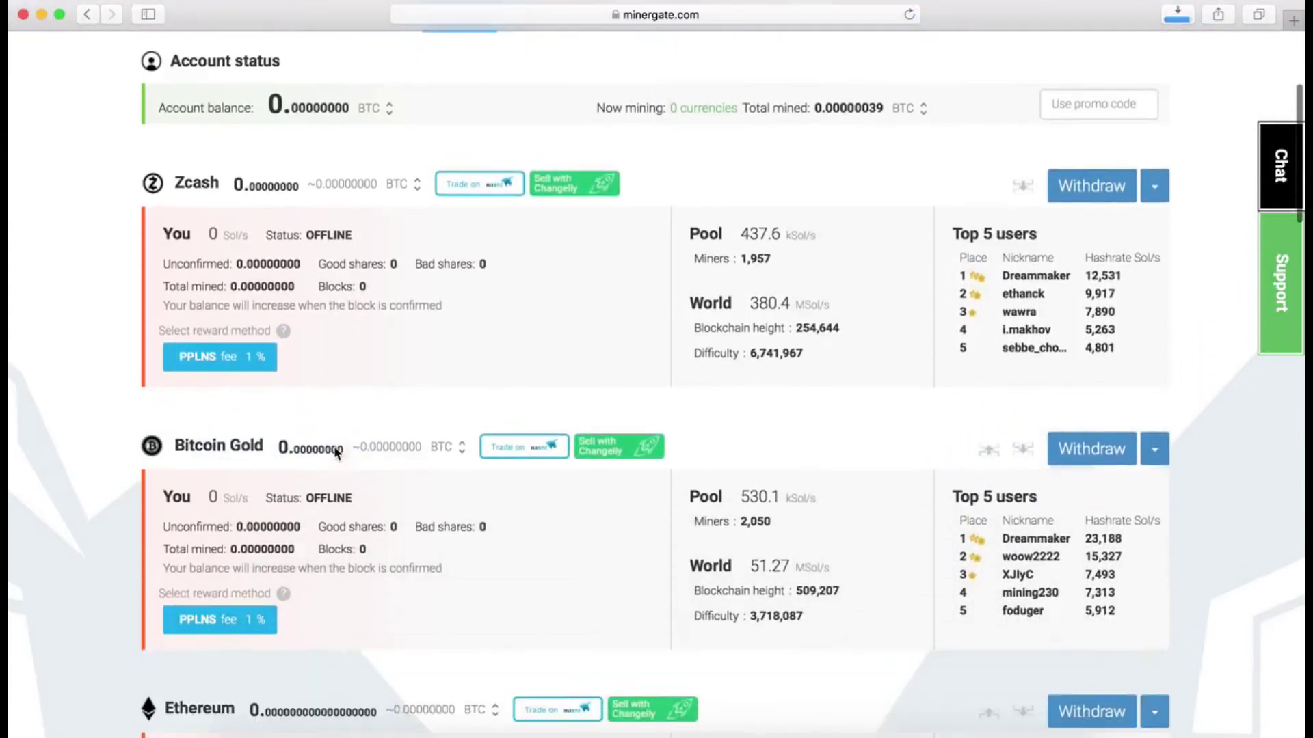
scroll(334, 449, "up", 3)
scroll(334, 451, "down", 5)
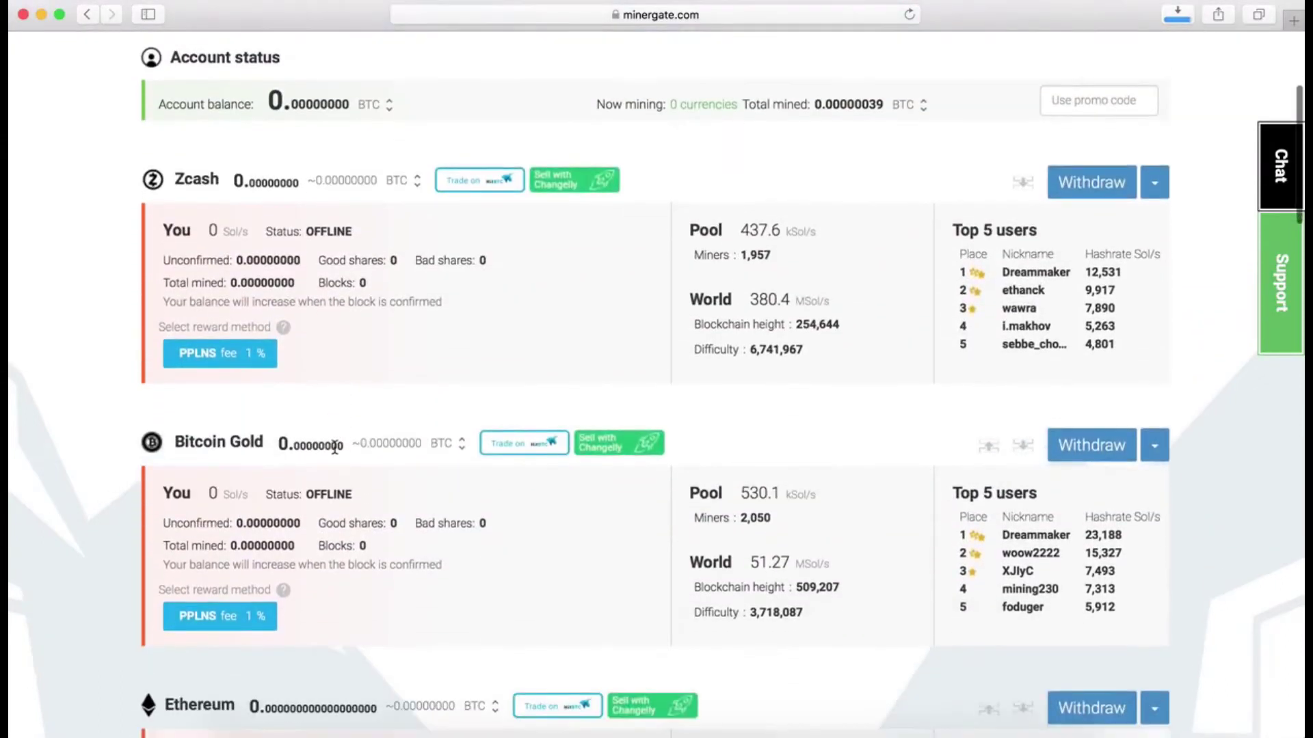
scroll(334, 451, "down", 12)
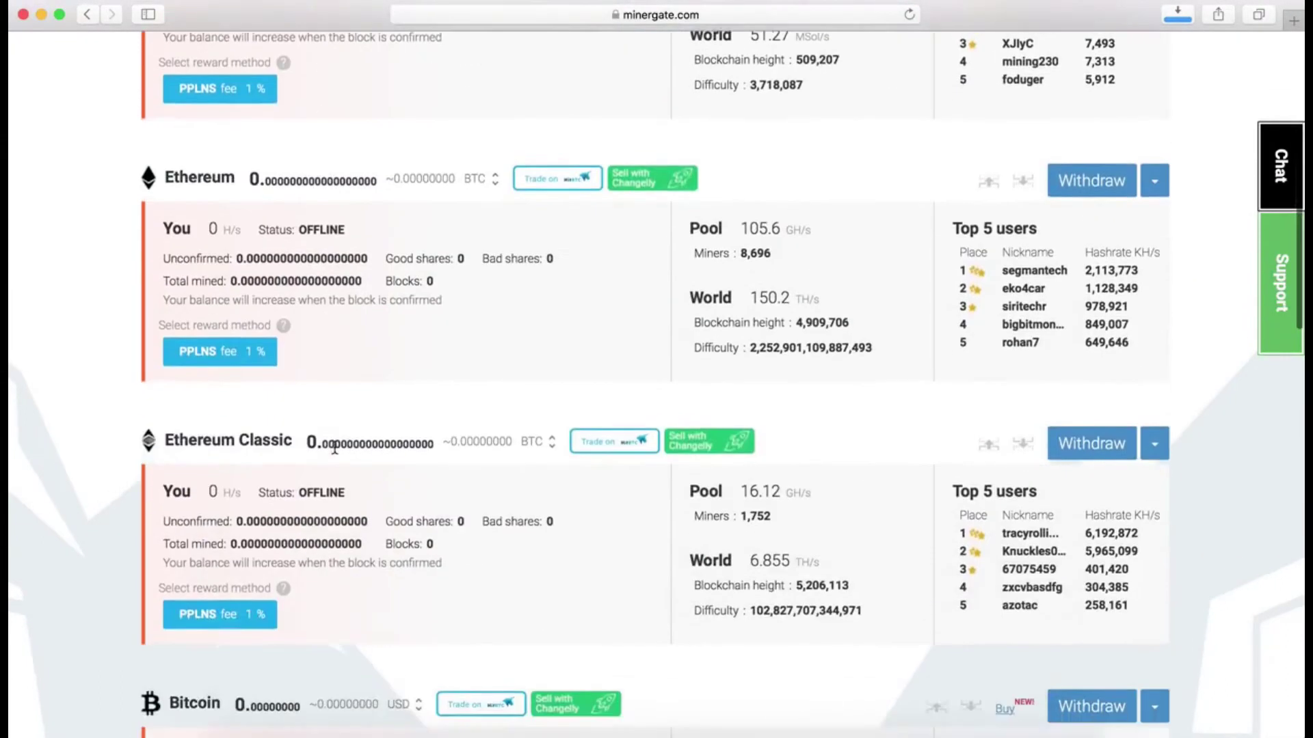
scroll(333, 453, "down", 13)
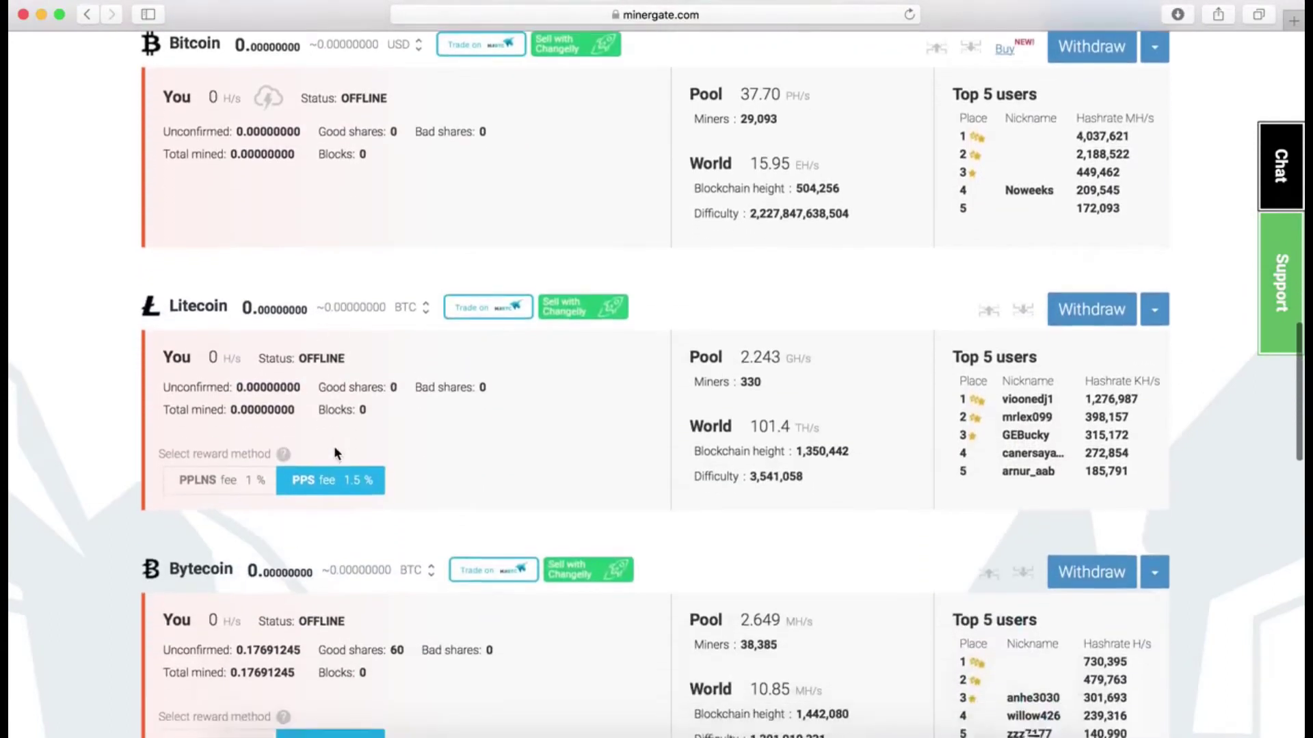
scroll(334, 448, "down", 14)
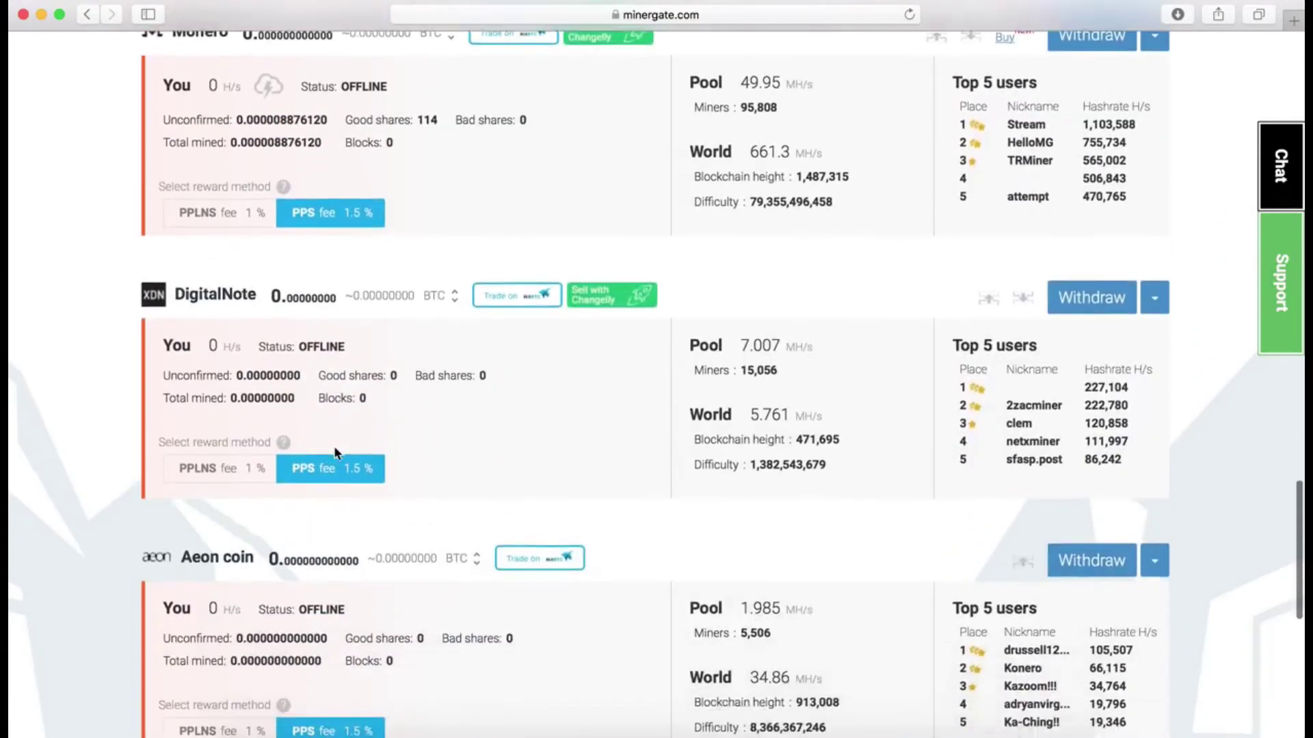
scroll(334, 452, "down", 1)
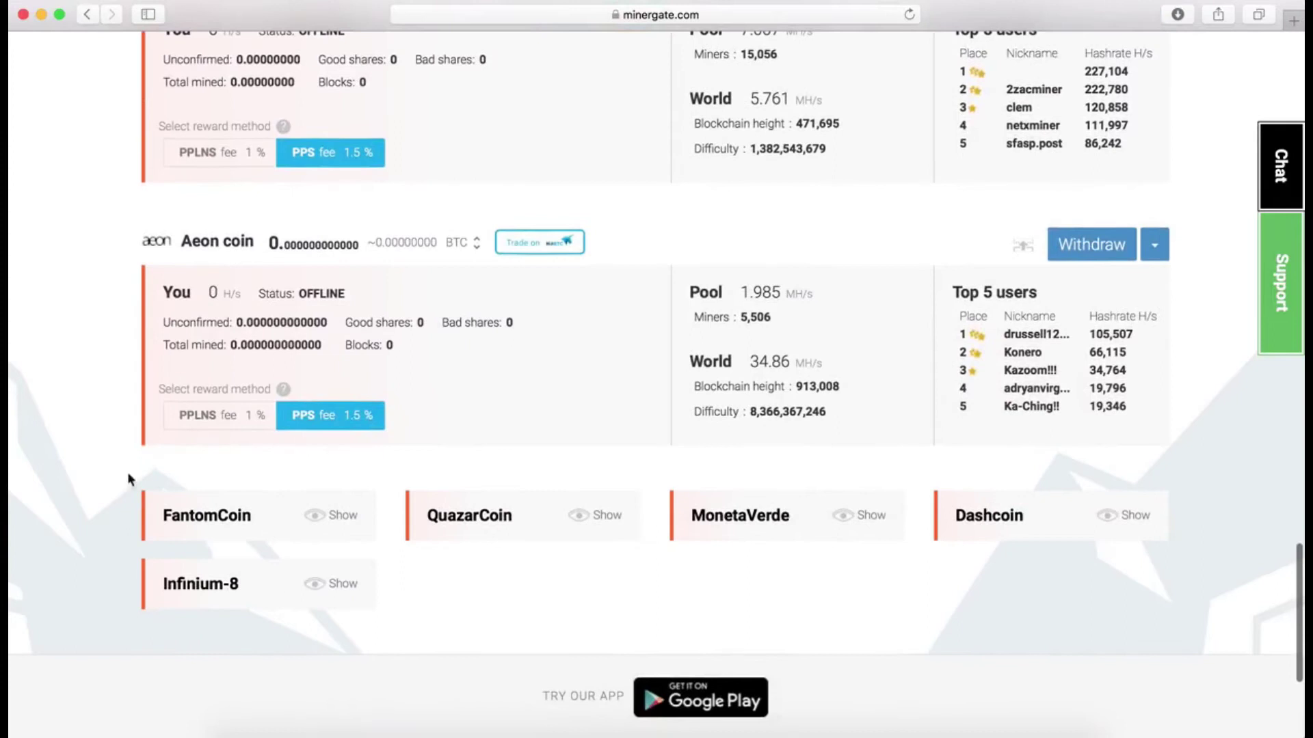
scroll(498, 485, "up", 20)
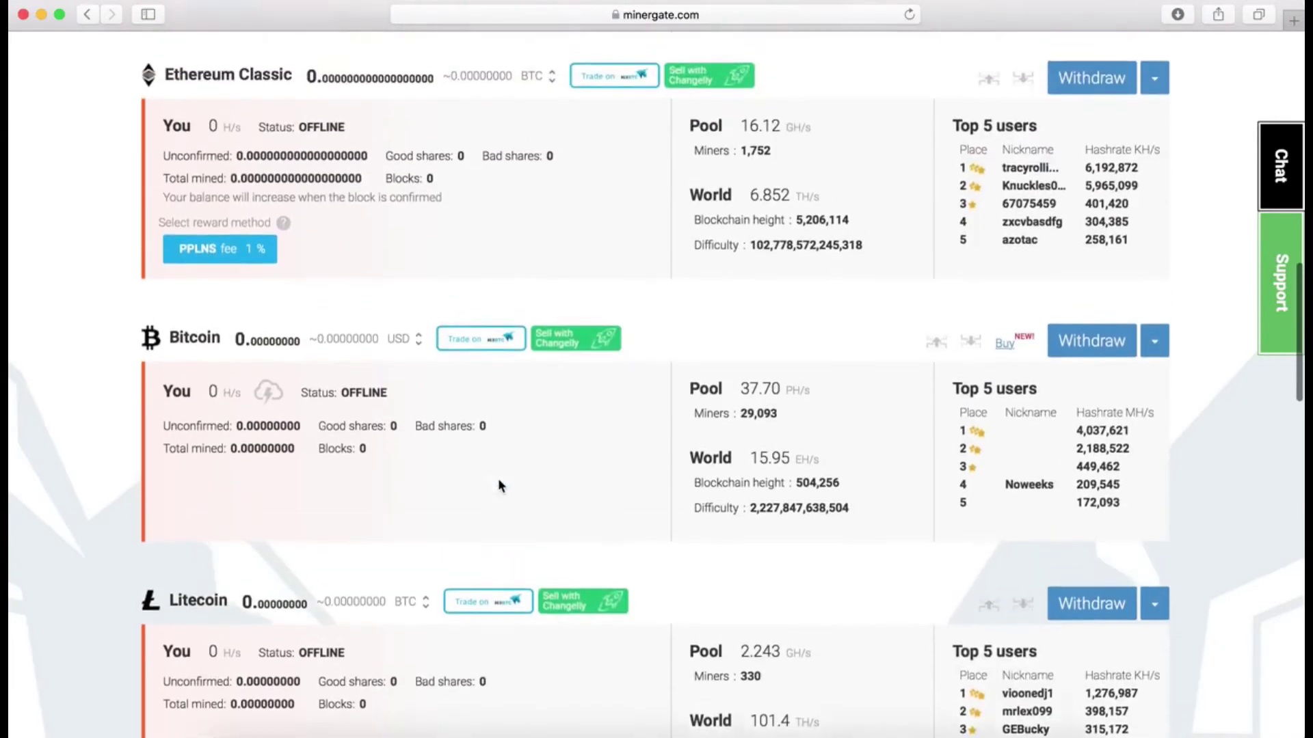
scroll(498, 485, "up", 8)
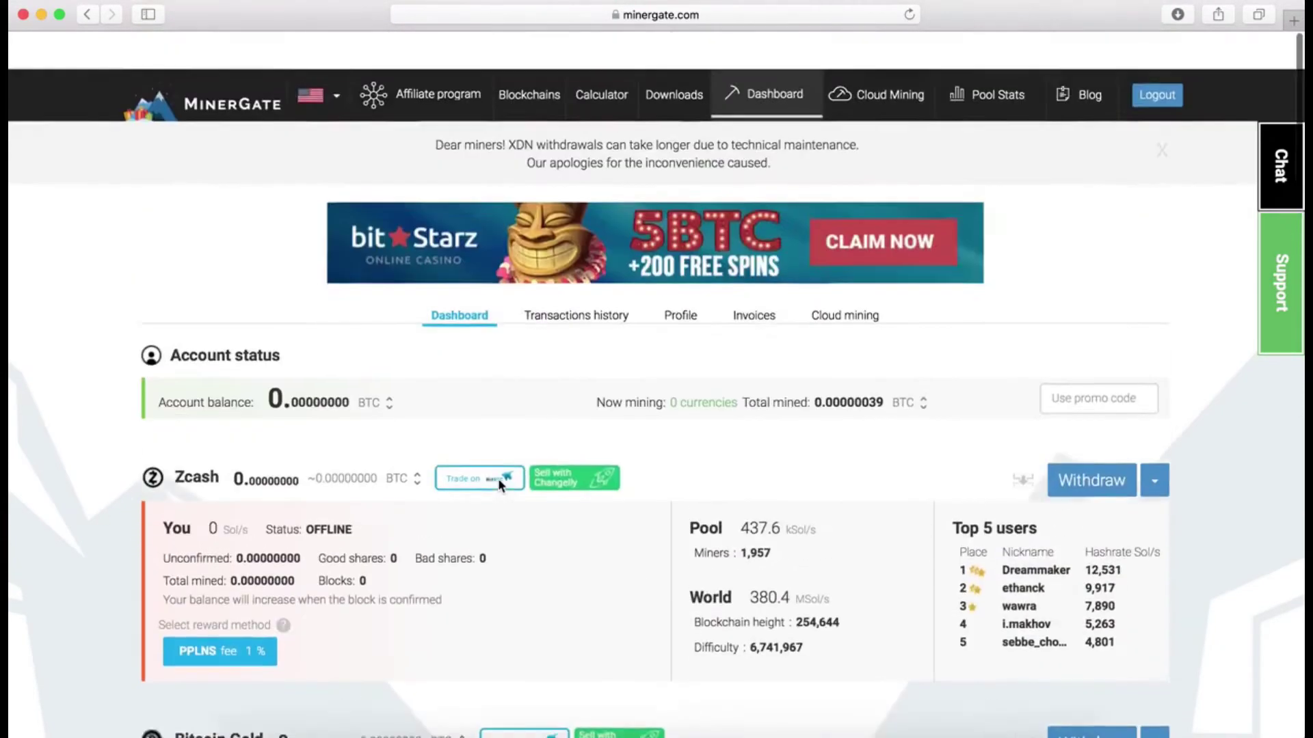
left_click(1297, 21)
Step: Load coinmarketcap.com and open the list of all 1433 cryptocurrencies
type("coinmarketcap.com")
key("Return")
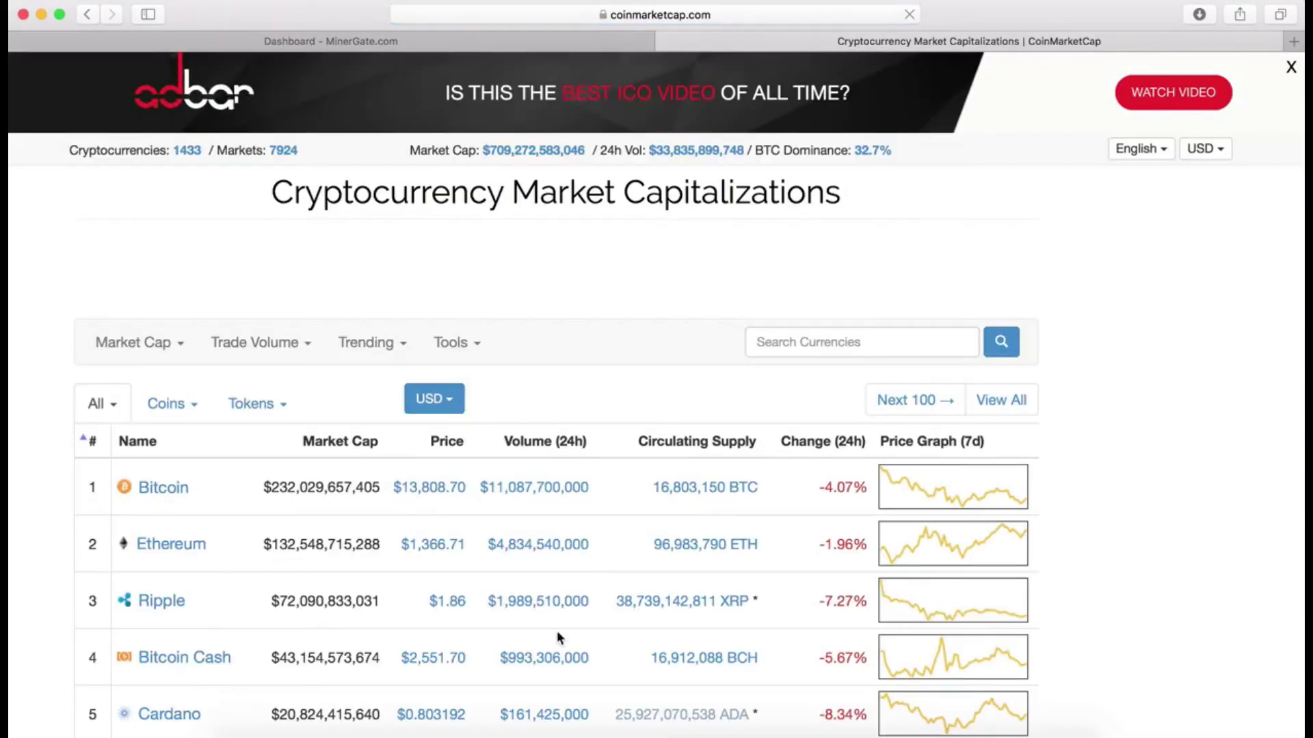
scroll(556, 630, "down", 2)
left_click(187, 82)
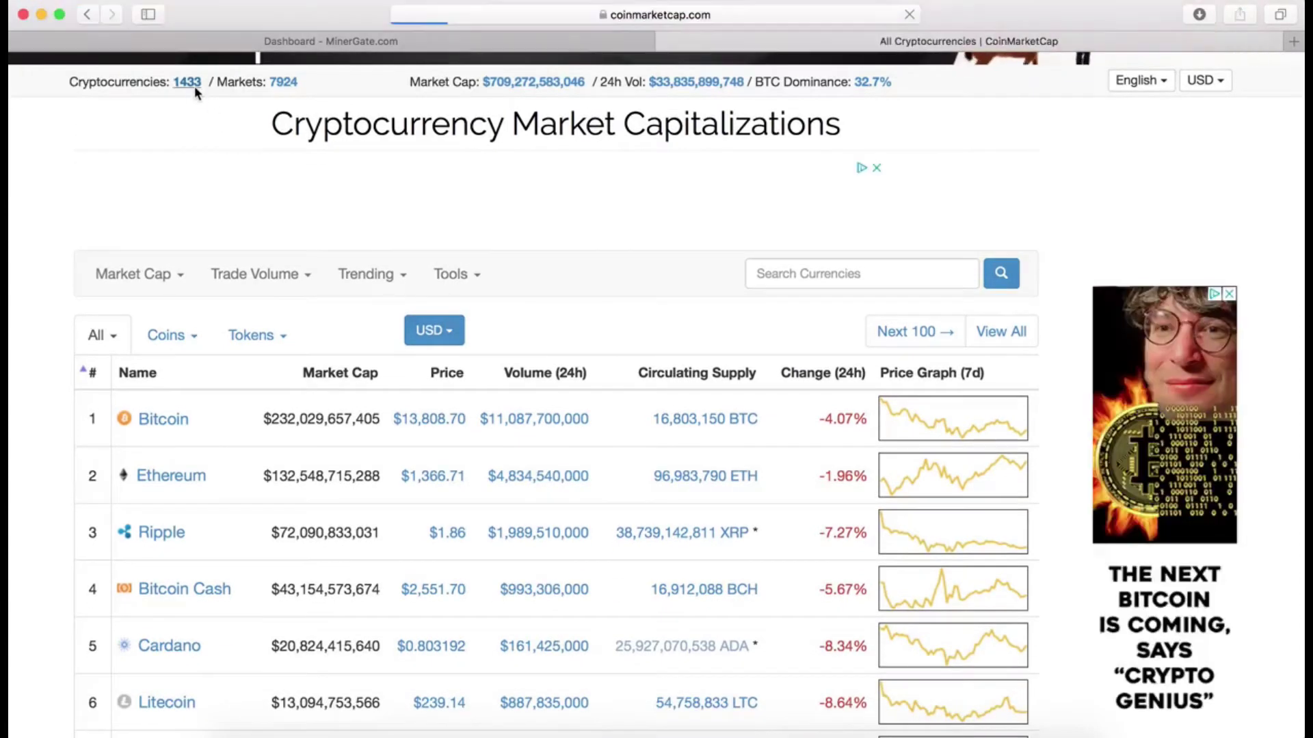
Step: Scroll the All Cryptocurrencies table to Monero at rank 13 and open its detail page
scroll(797, 590, "down", 5)
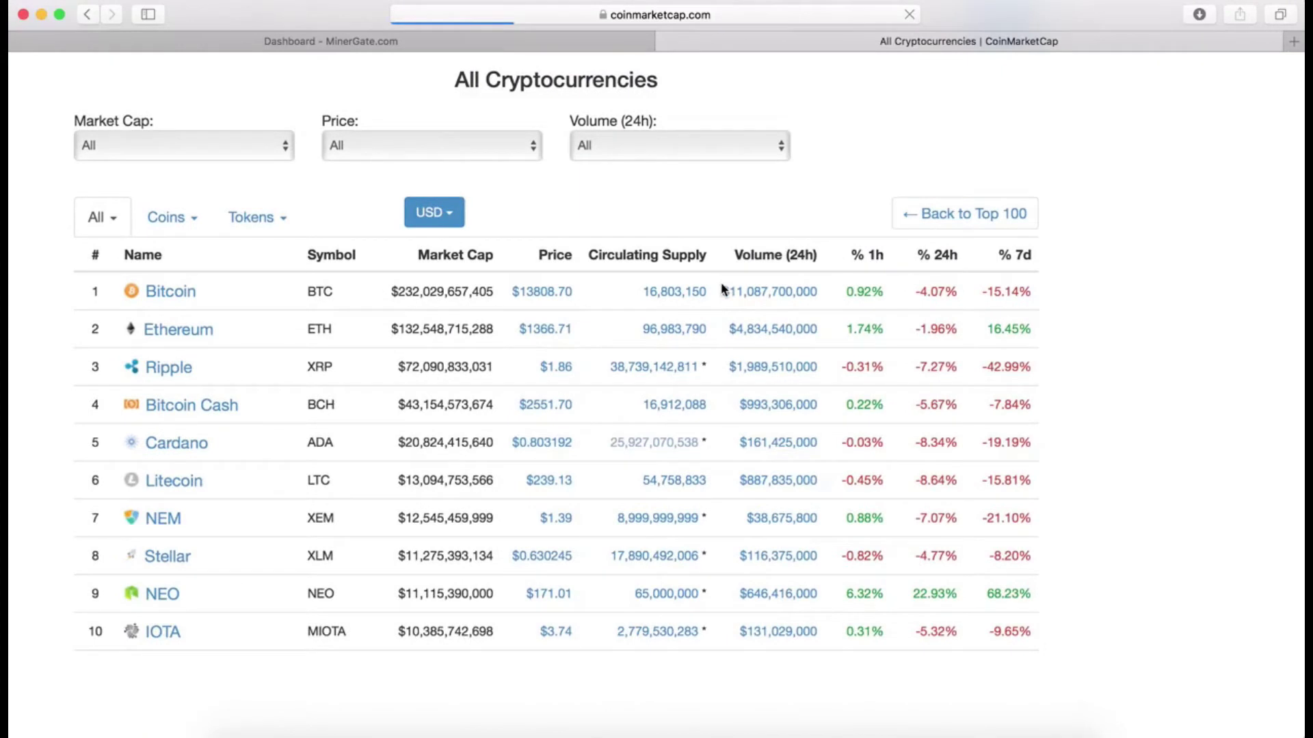
scroll(723, 288, "down", 3)
scroll(723, 288, "down", 1)
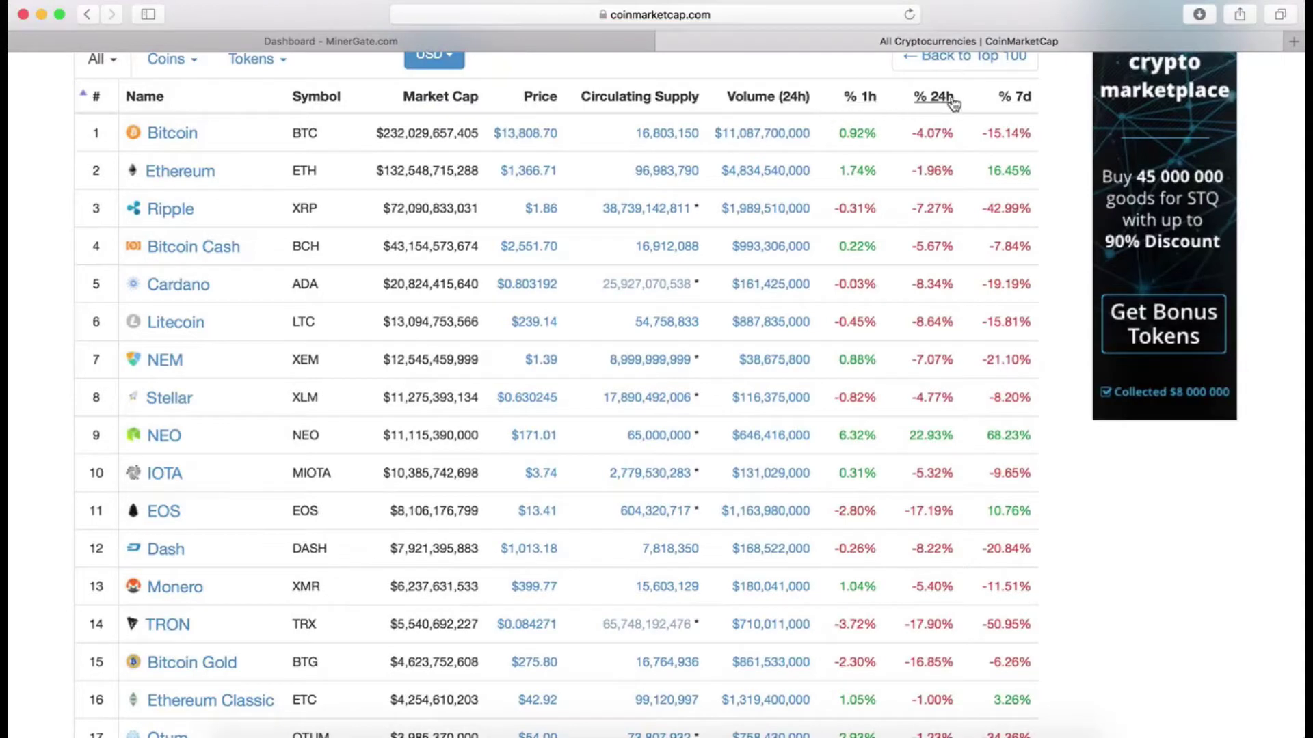
scroll(446, 426, "down", 5)
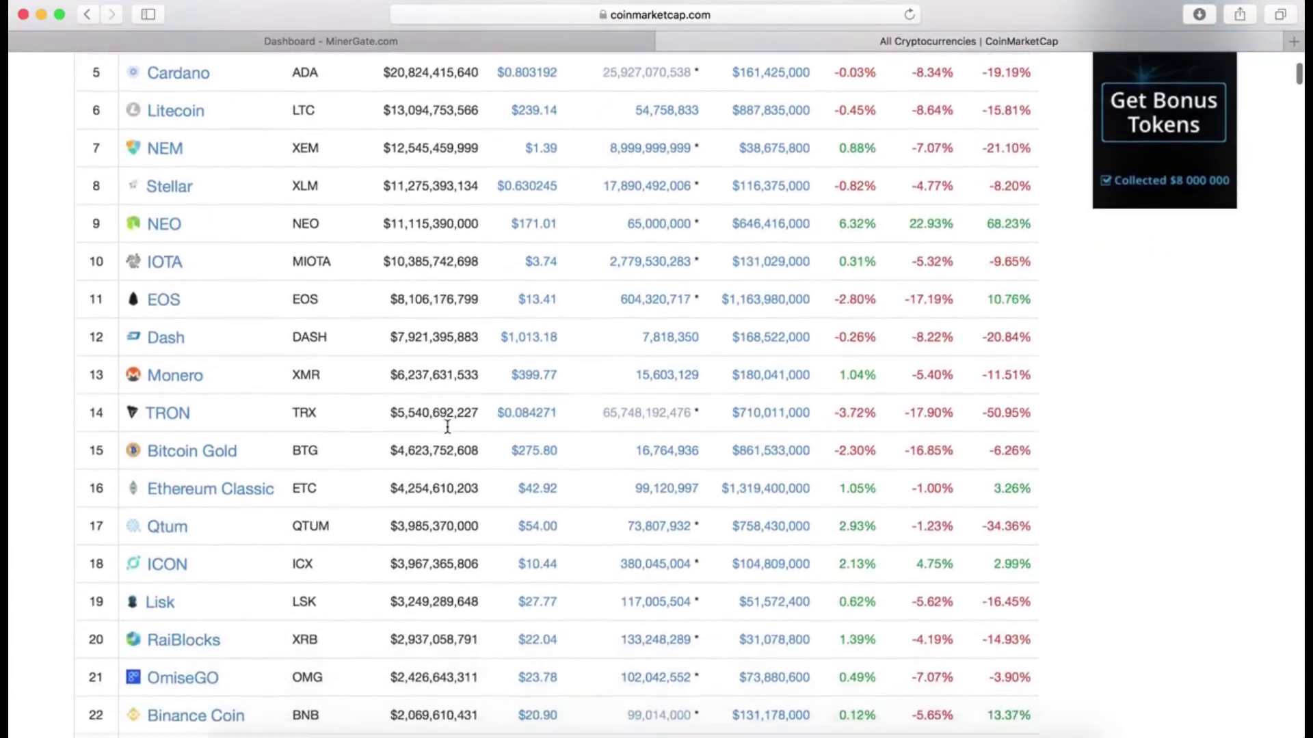
scroll(447, 426, "up", 1)
scroll(447, 426, "down", 3)
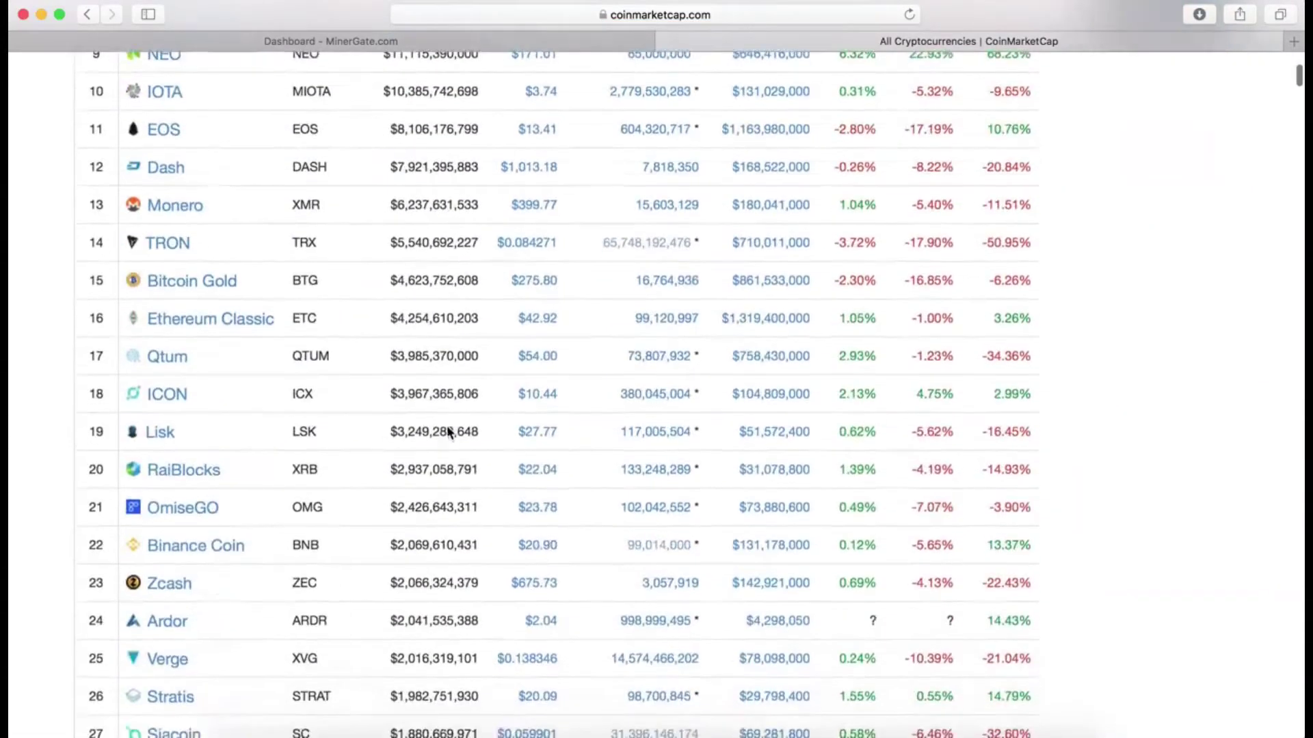
left_click(184, 258)
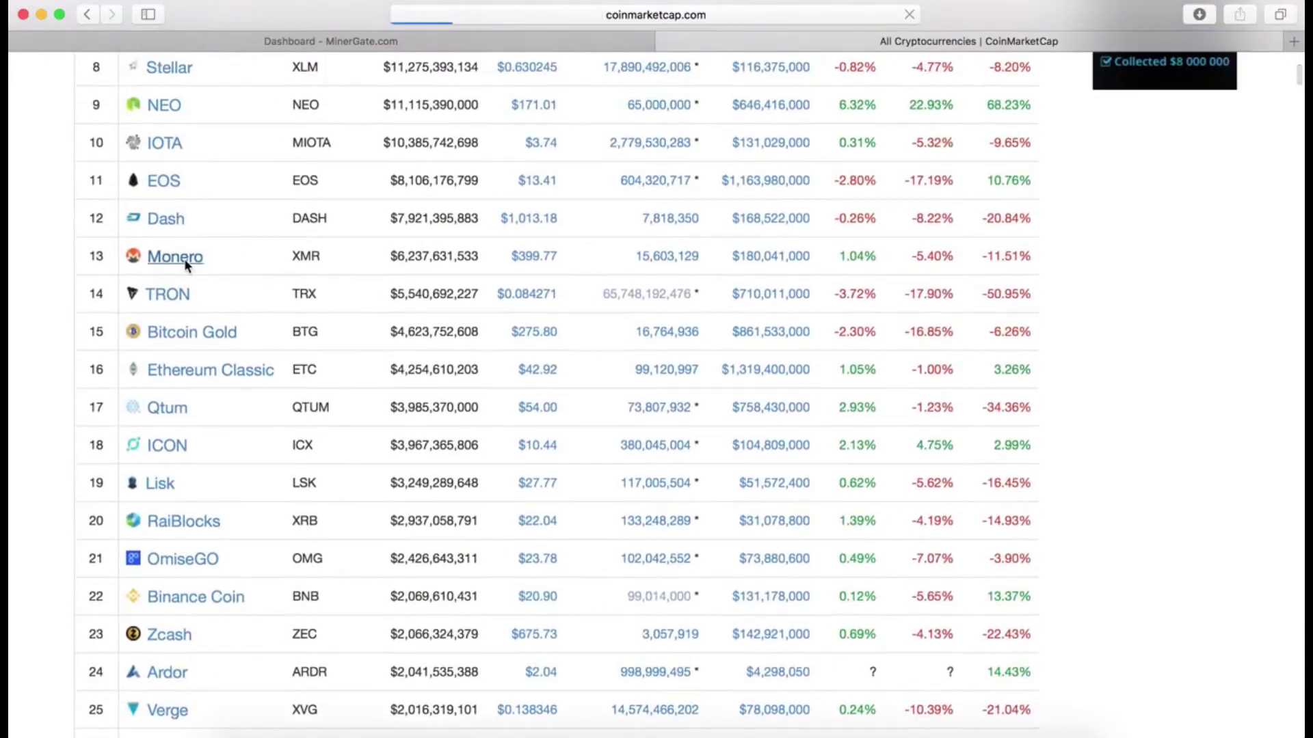
Step: Hide the Price (BTC) and Market Cap series from the Monero chart
scroll(258, 551, "down", 3)
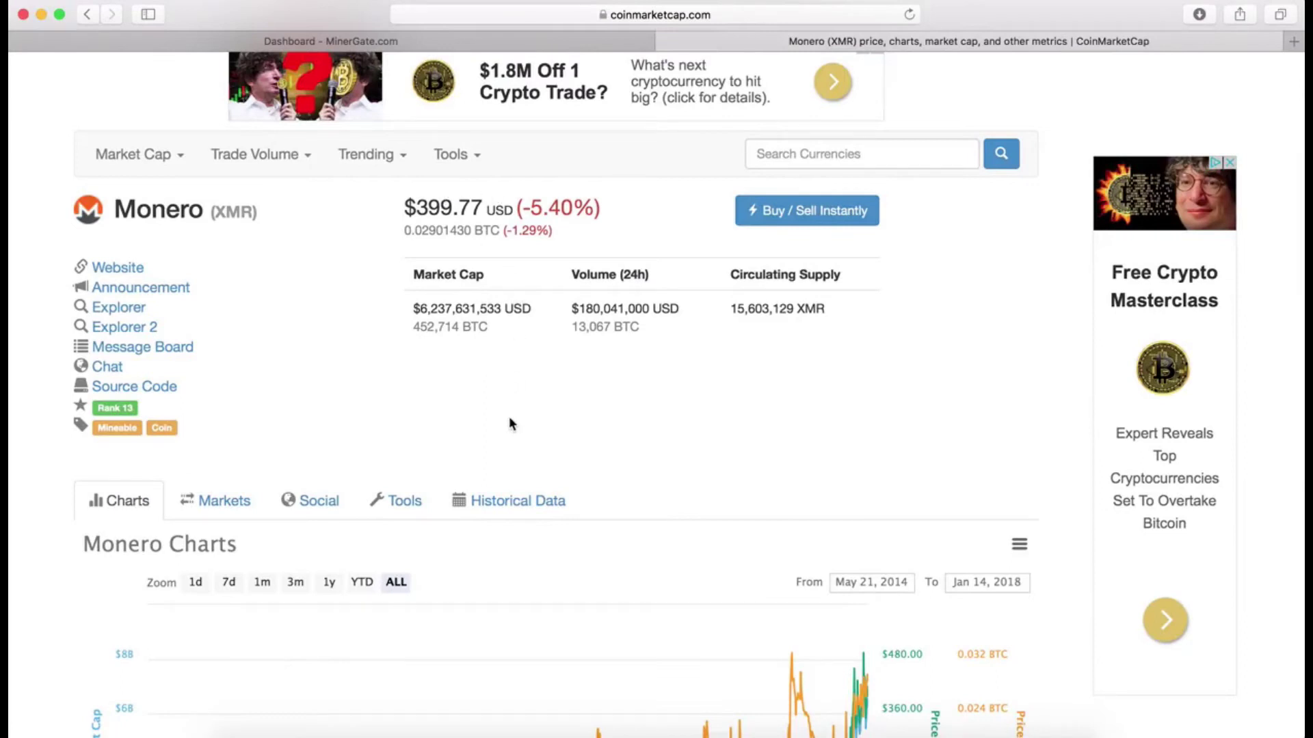
scroll(412, 426, "down", 2)
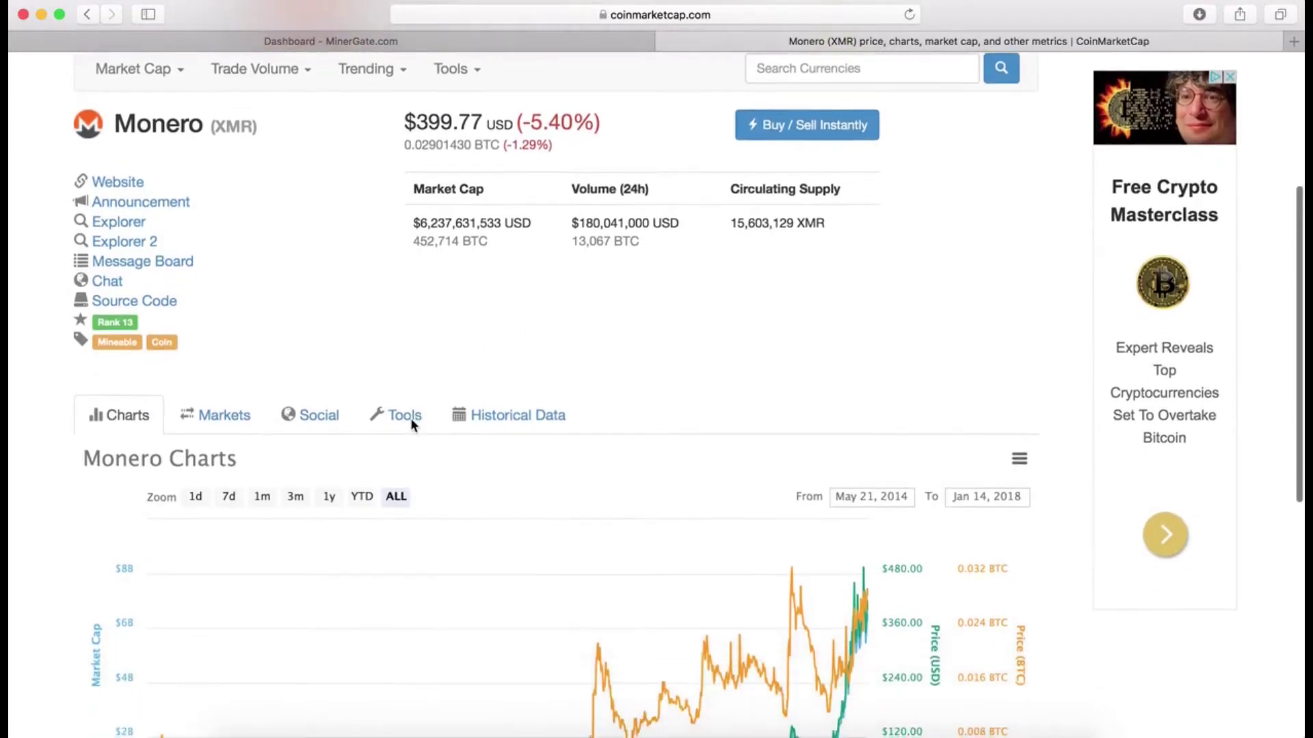
scroll(411, 425, "down", 1)
scroll(545, 135, "up", 2)
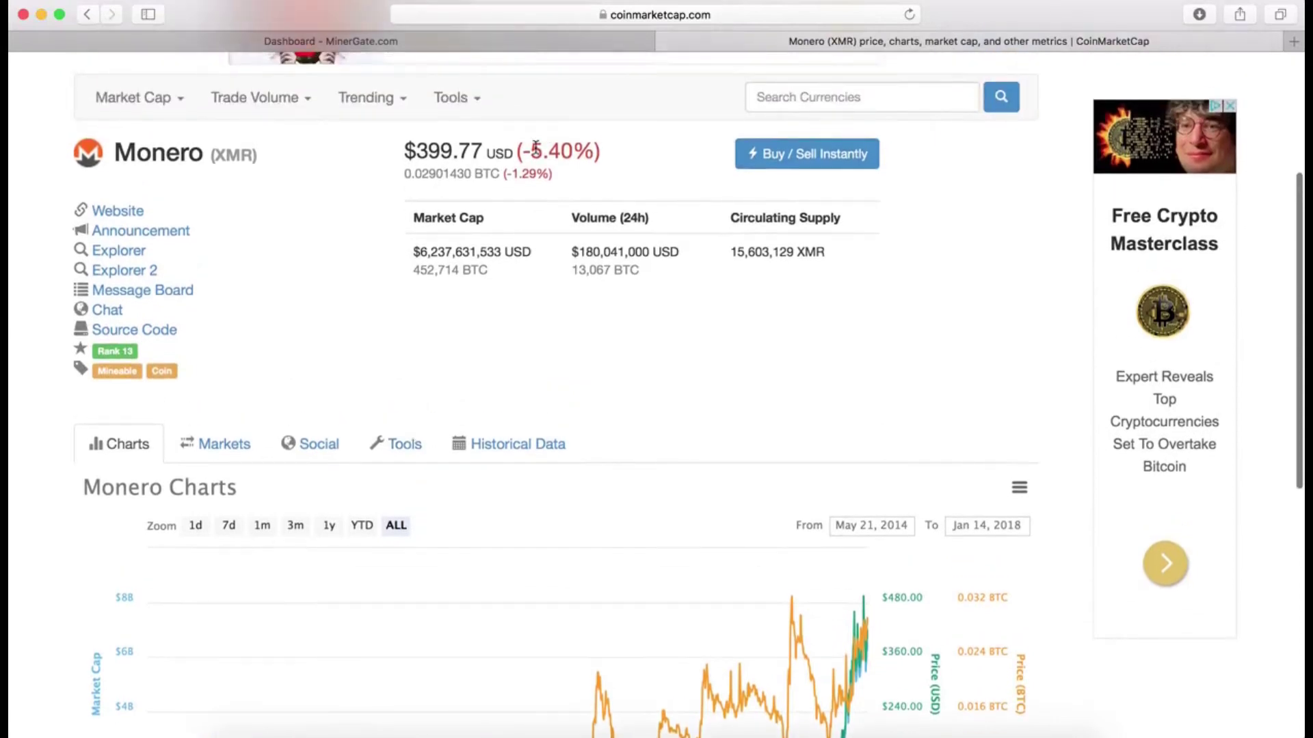
scroll(487, 429, "down", 4)
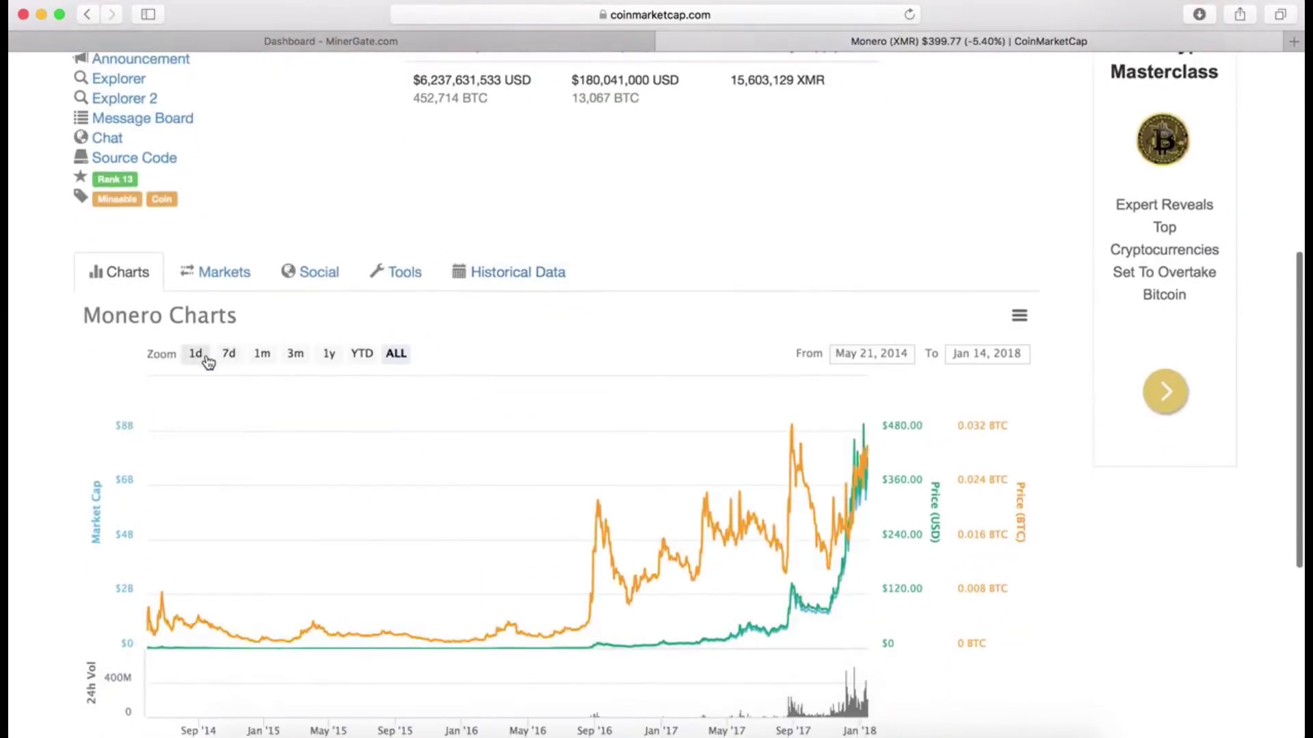
scroll(260, 593, "down", 4)
scroll(349, 632, "down", 2)
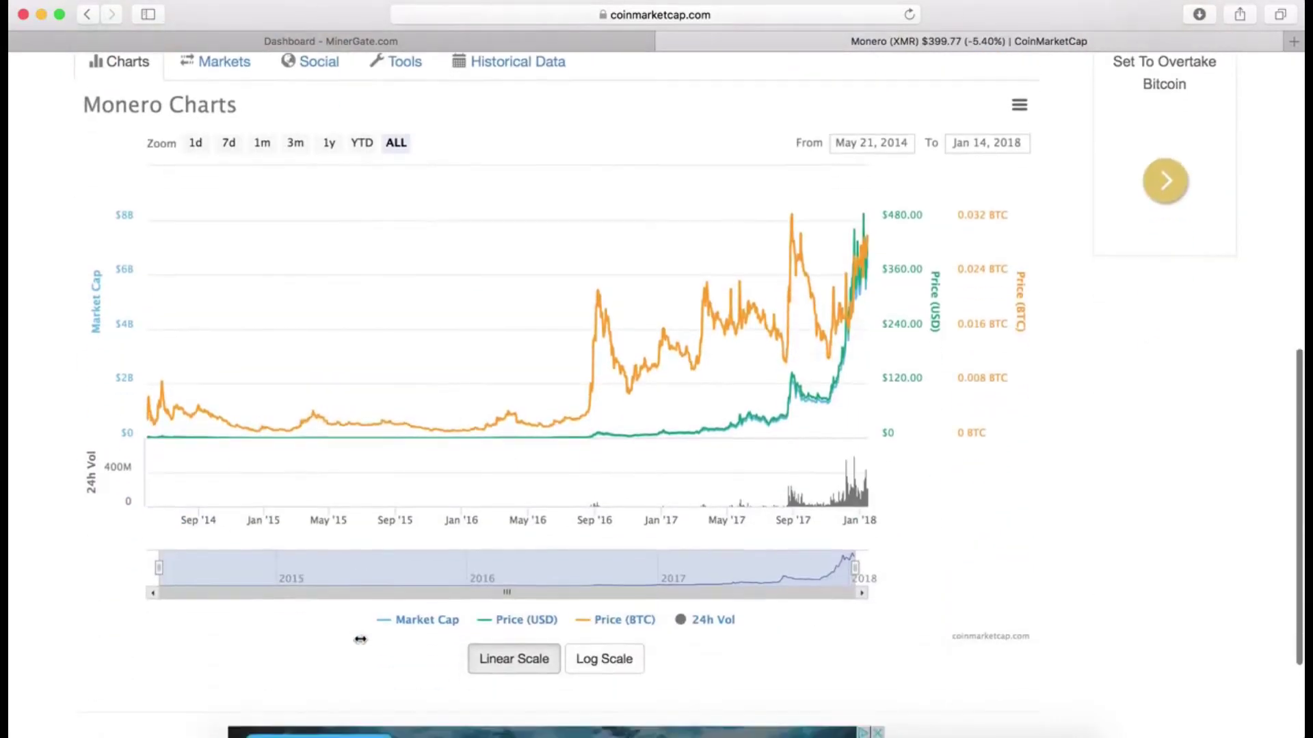
left_click(641, 622)
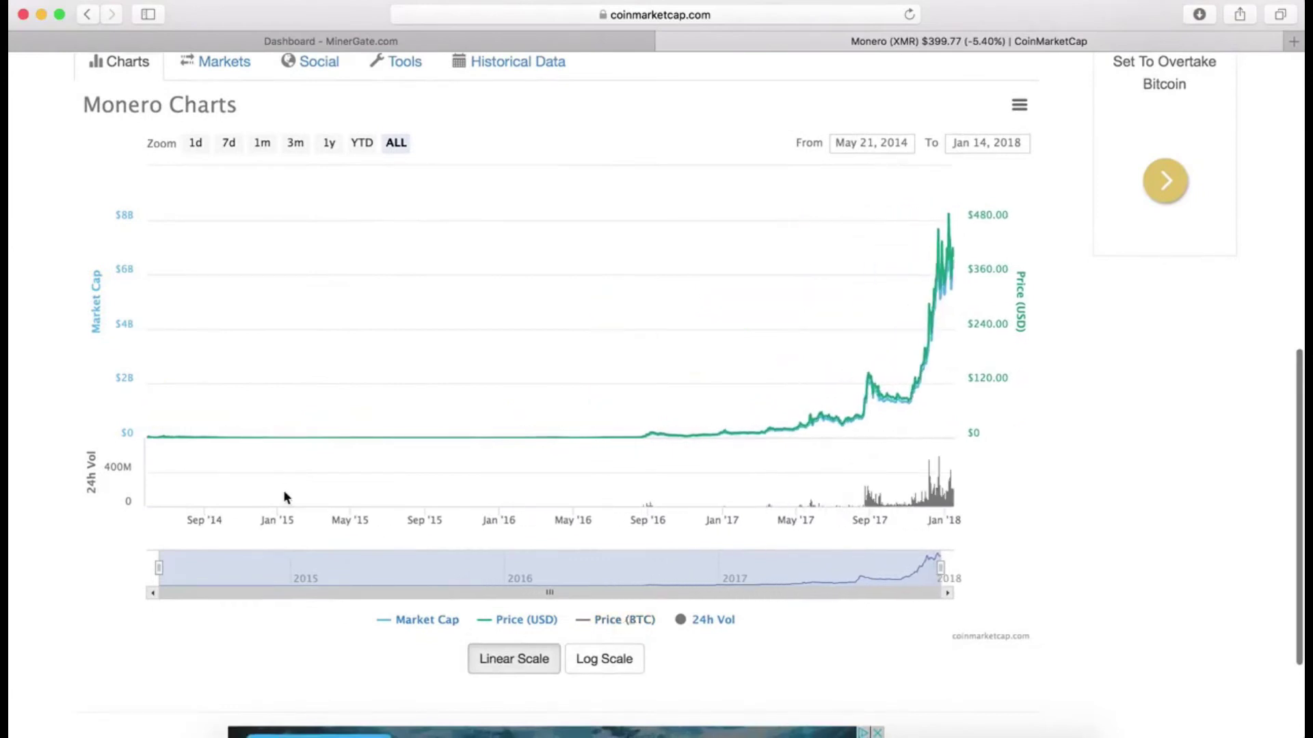
scroll(285, 495, "up", 1)
left_click(428, 635)
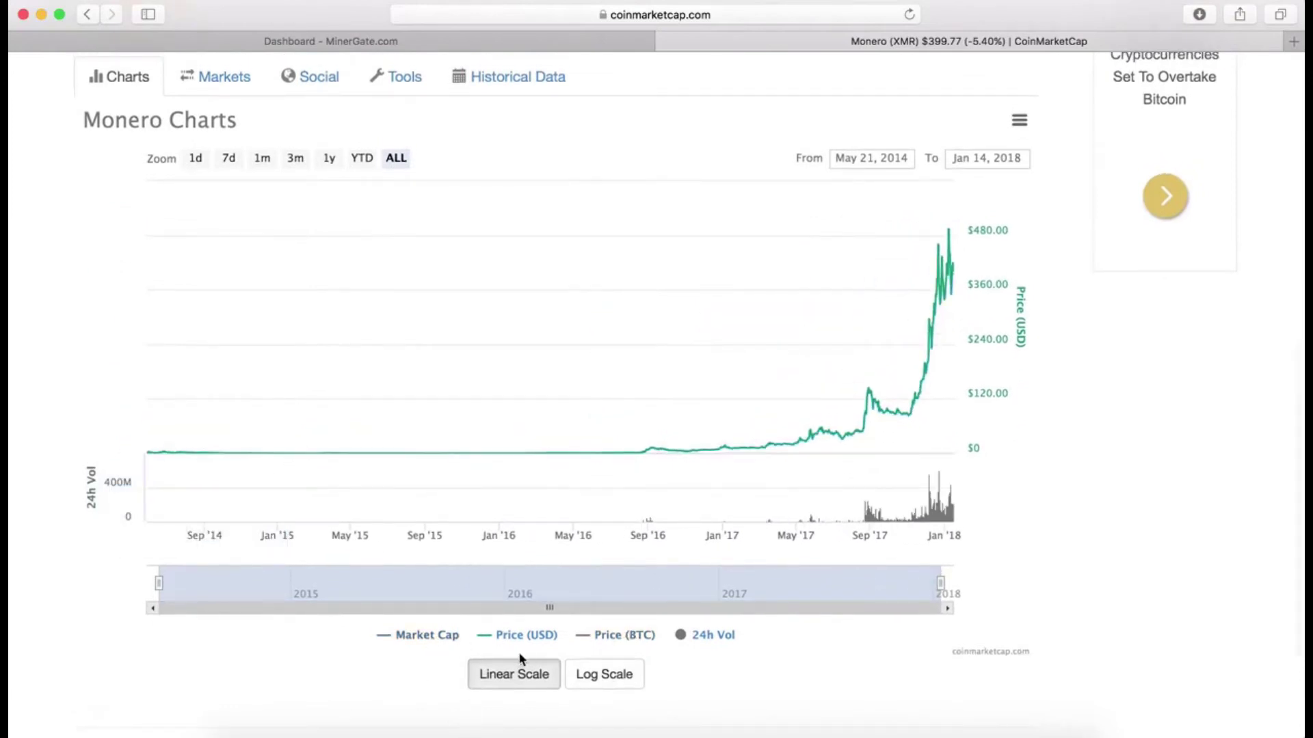
Step: Zoom the chart through 7d and 1m to 3 months, Oct 14, 2017 to Jan 14, 2018
scroll(235, 409, "up", 2)
left_click(229, 235)
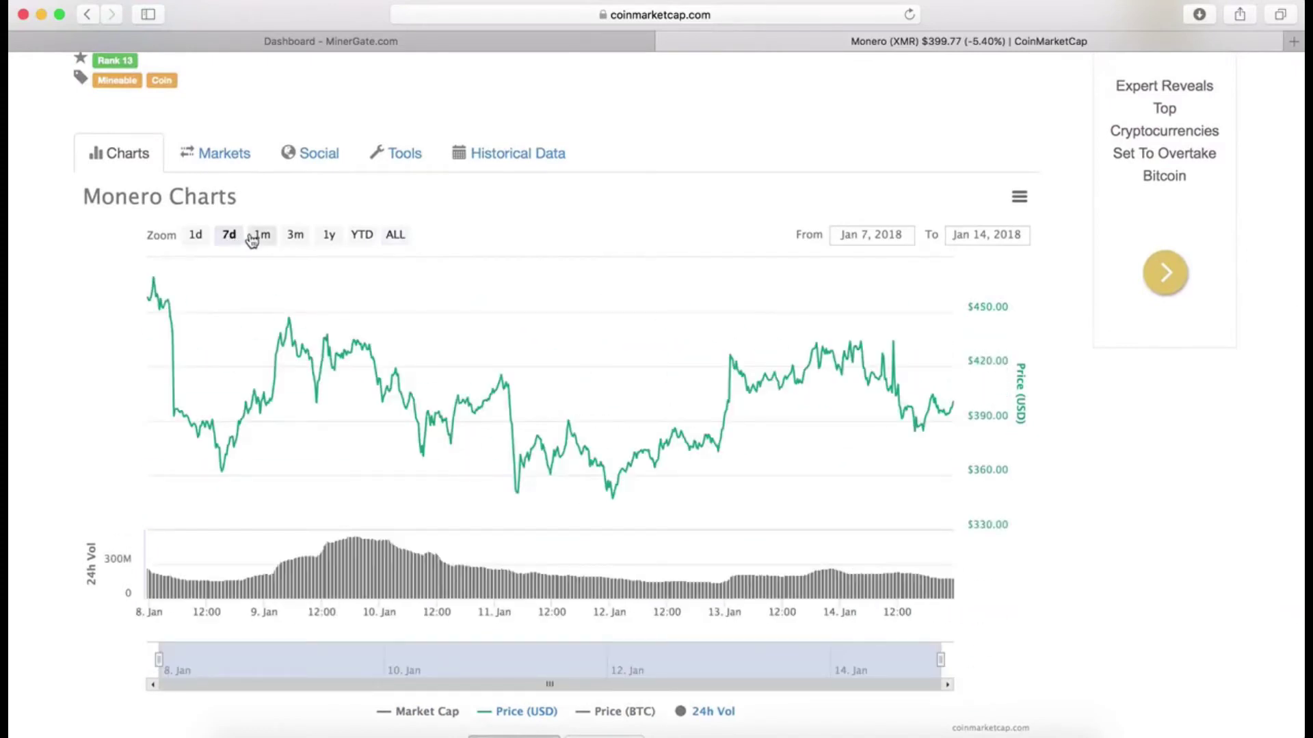
left_click(263, 236)
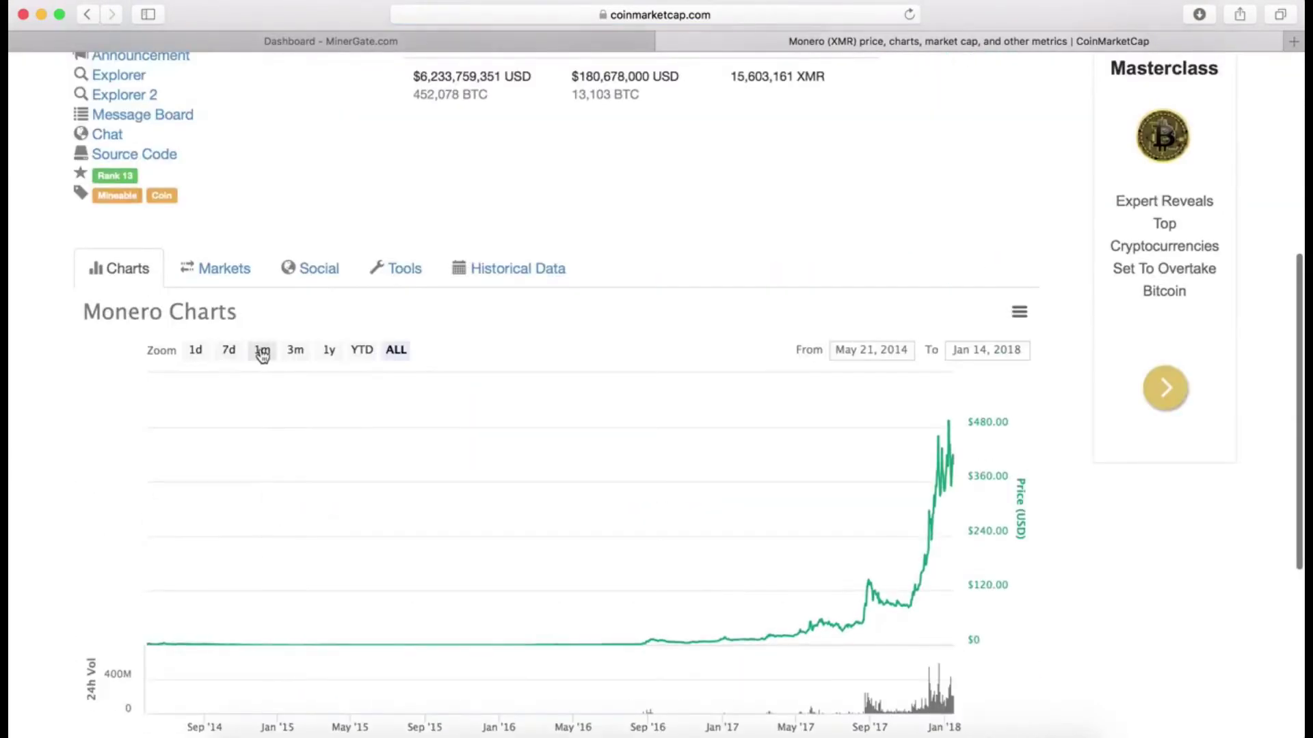
left_click(262, 351)
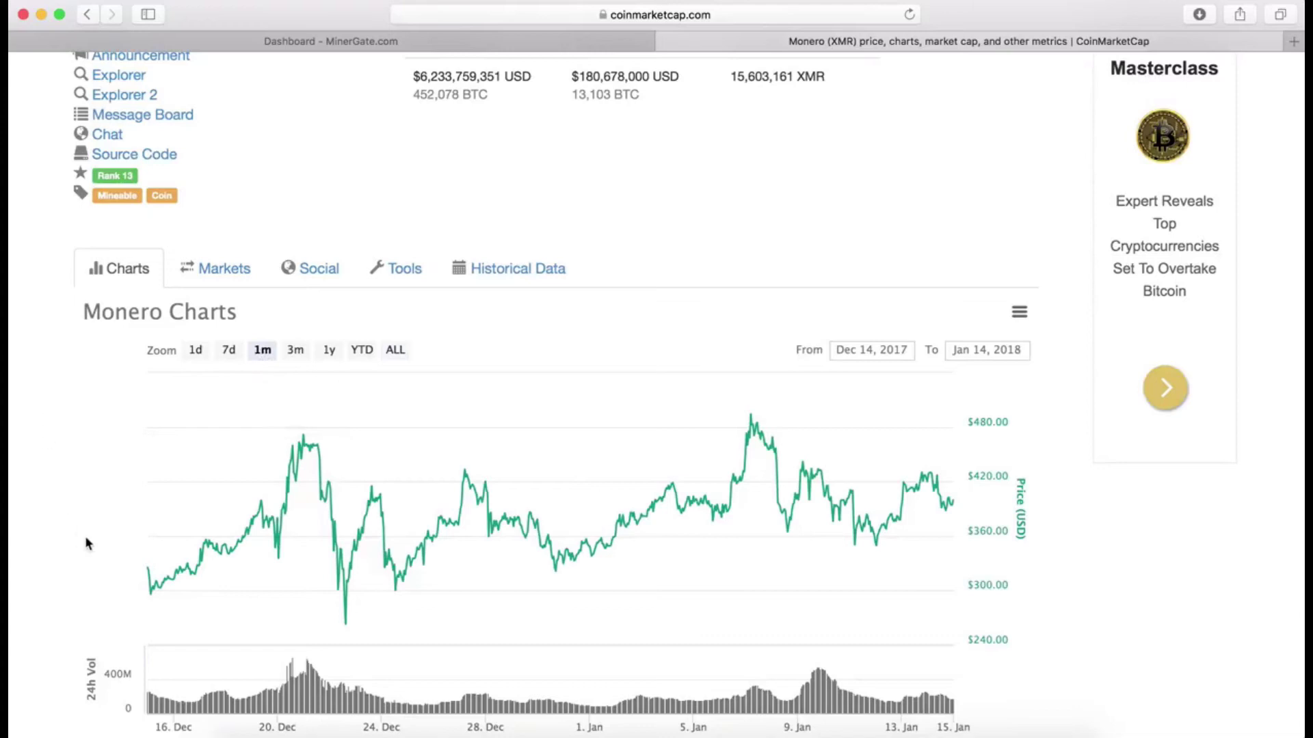
scroll(168, 530, "up", 2)
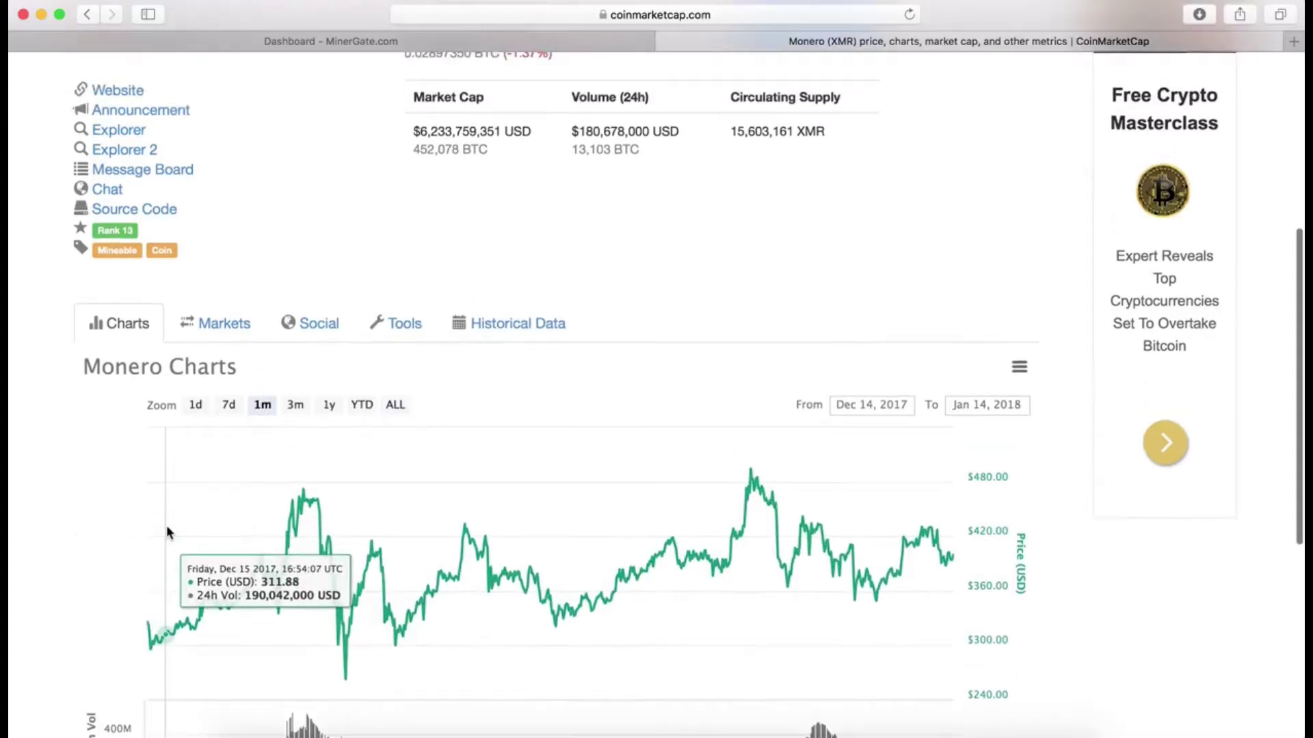
scroll(166, 532, "up", 6)
scroll(166, 532, "down", 5)
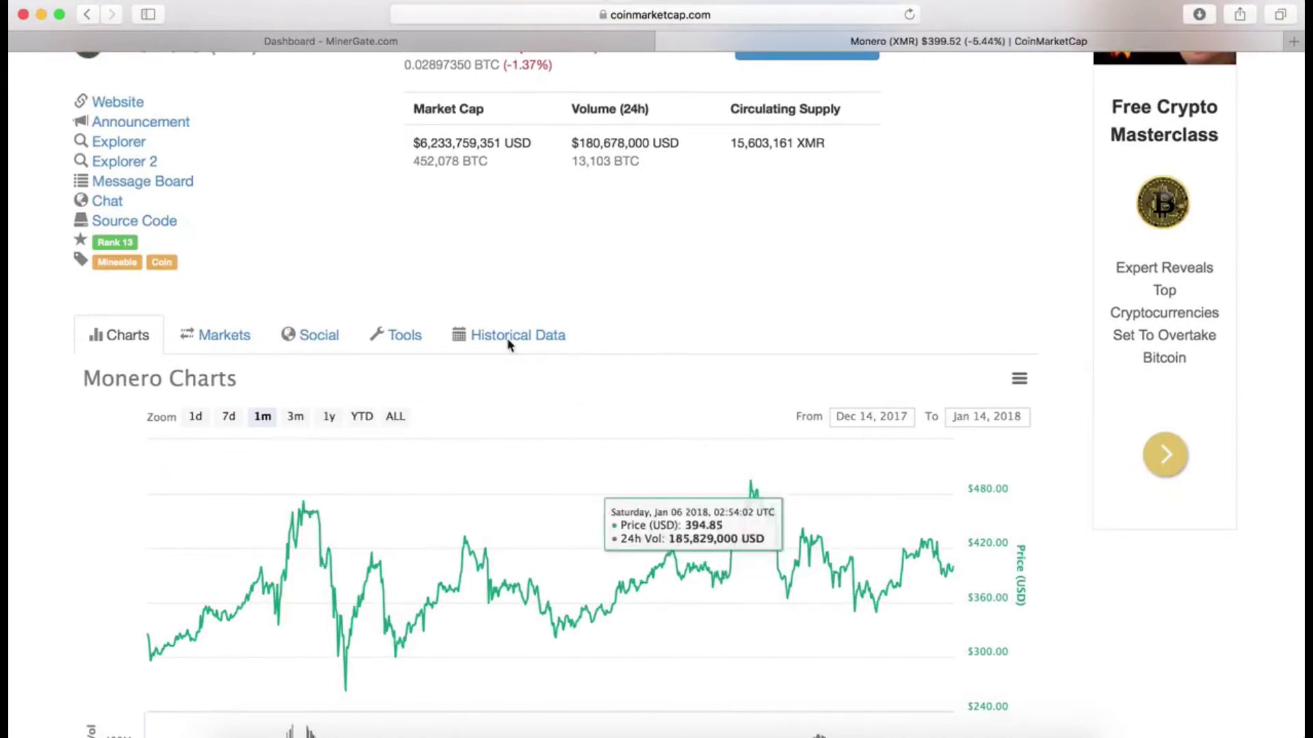
scroll(296, 422, "up", 1)
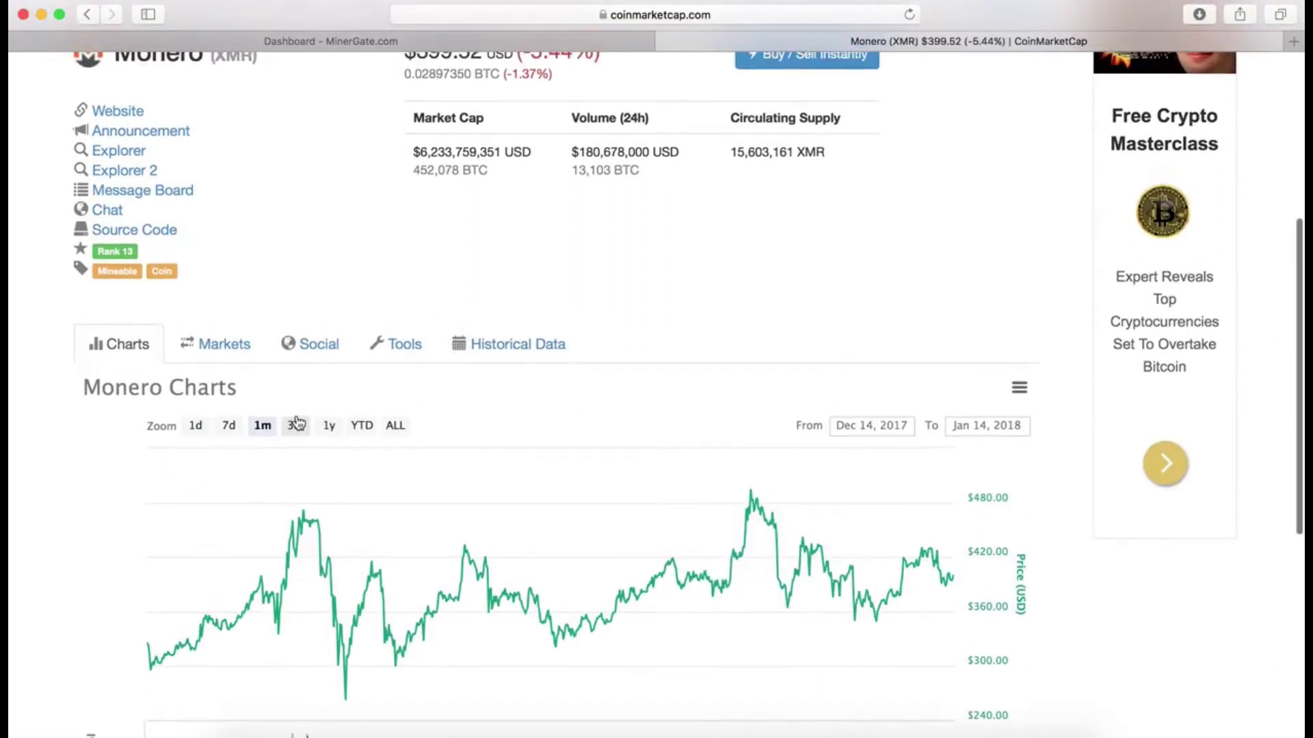
left_click(296, 425)
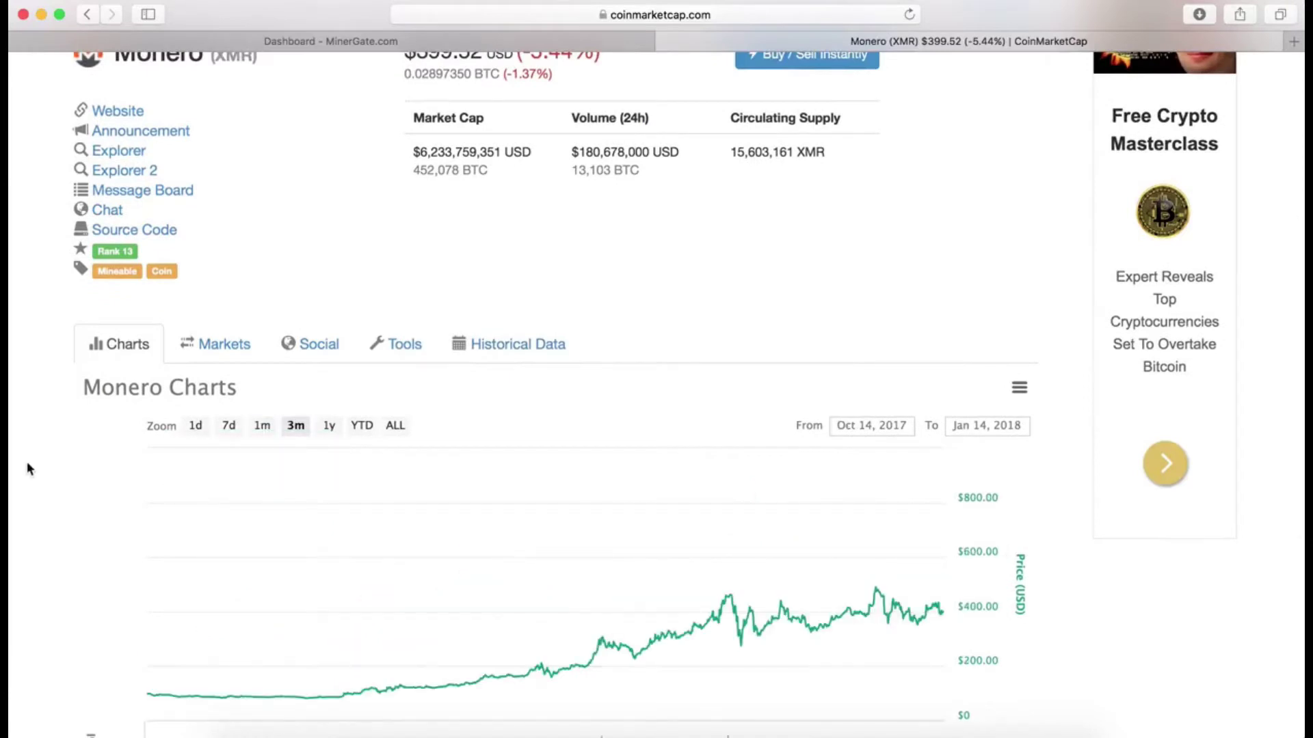
scroll(115, 491, "down", 3)
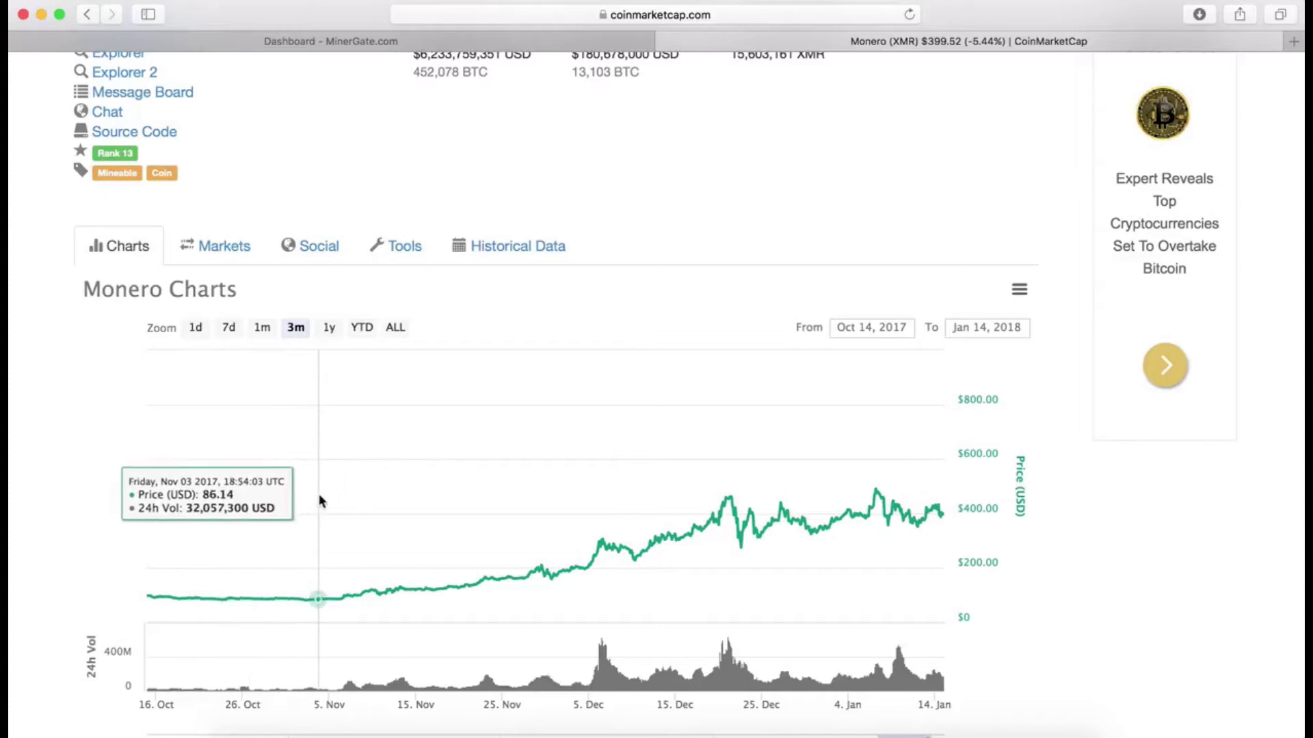
scroll(953, 513, "up", 10)
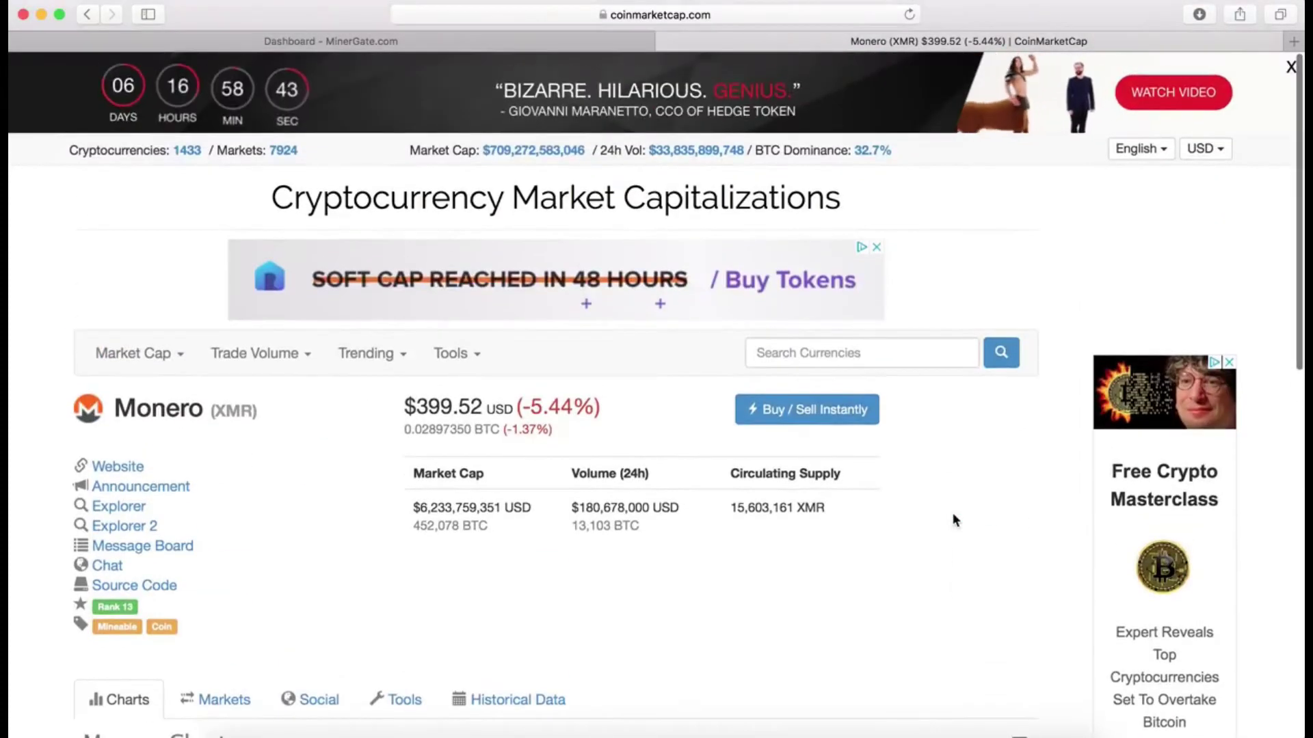
Step: Open Monero's official website and announcement thread in new tabs, returning to CoinMarketCap
scroll(955, 520, "down", 3)
scroll(953, 520, "down", 4)
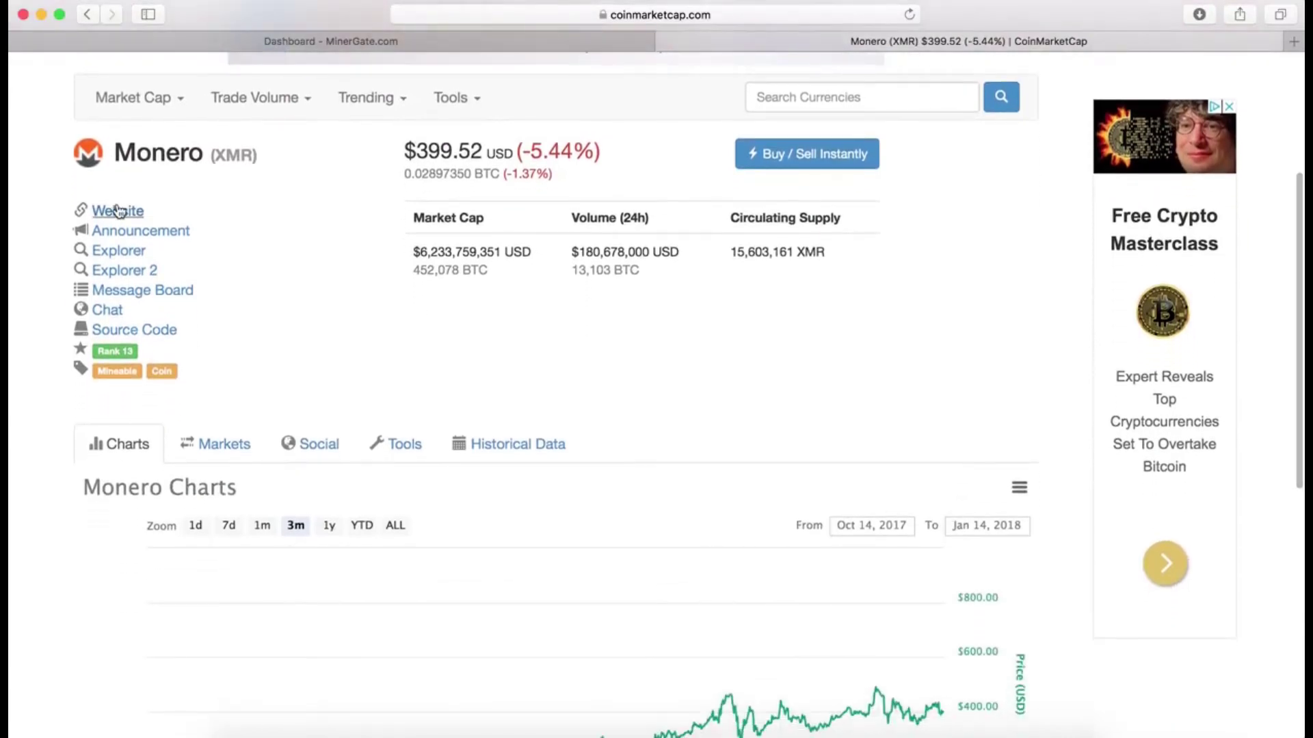
left_click(118, 210)
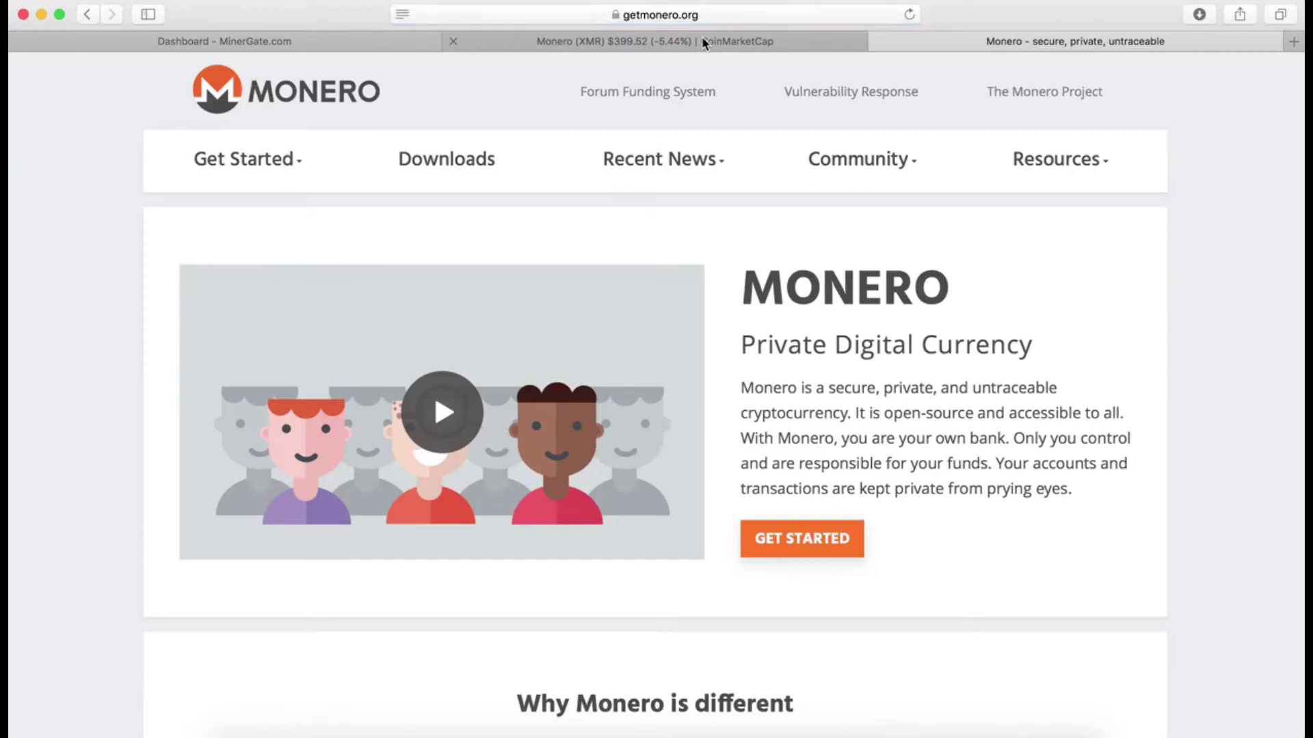
left_click(701, 42)
left_click(167, 231)
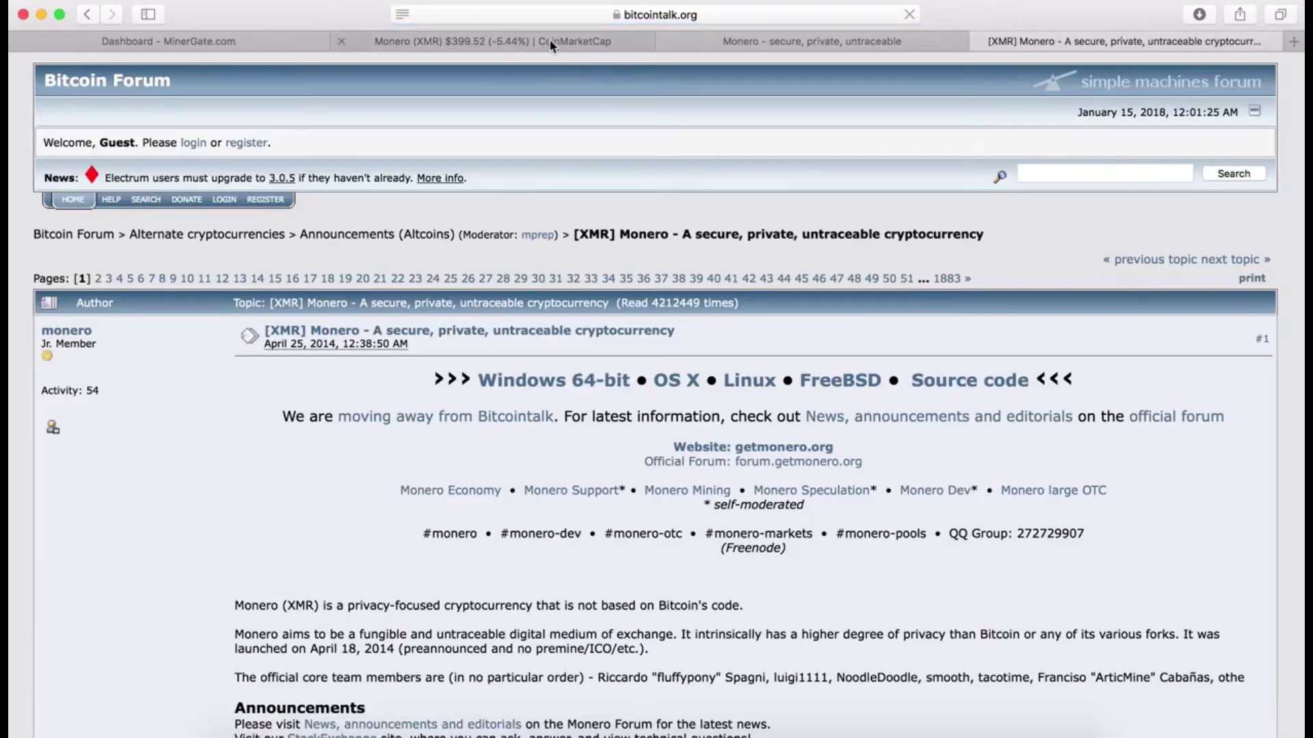
left_click(553, 42)
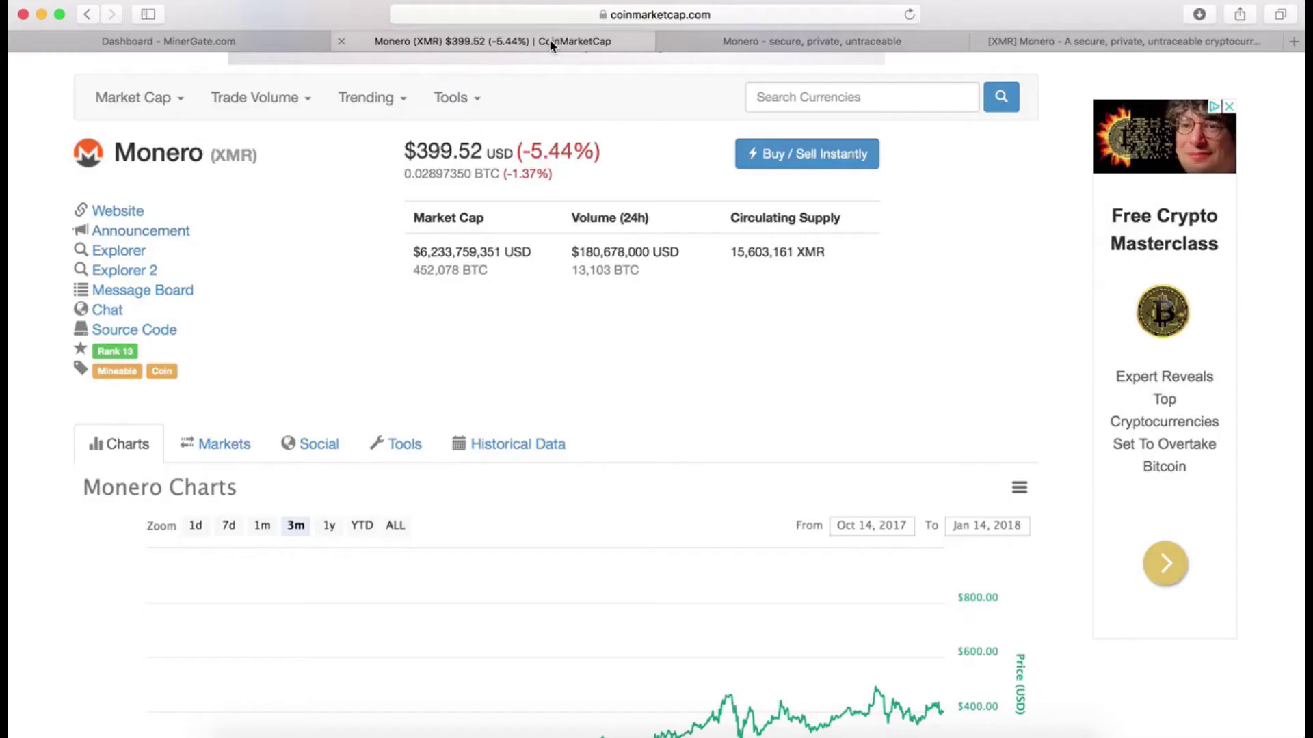
Step: Show Monero's Social tab and scroll through its social media feeds
left_click(313, 446)
scroll(11, 602, "down", 4)
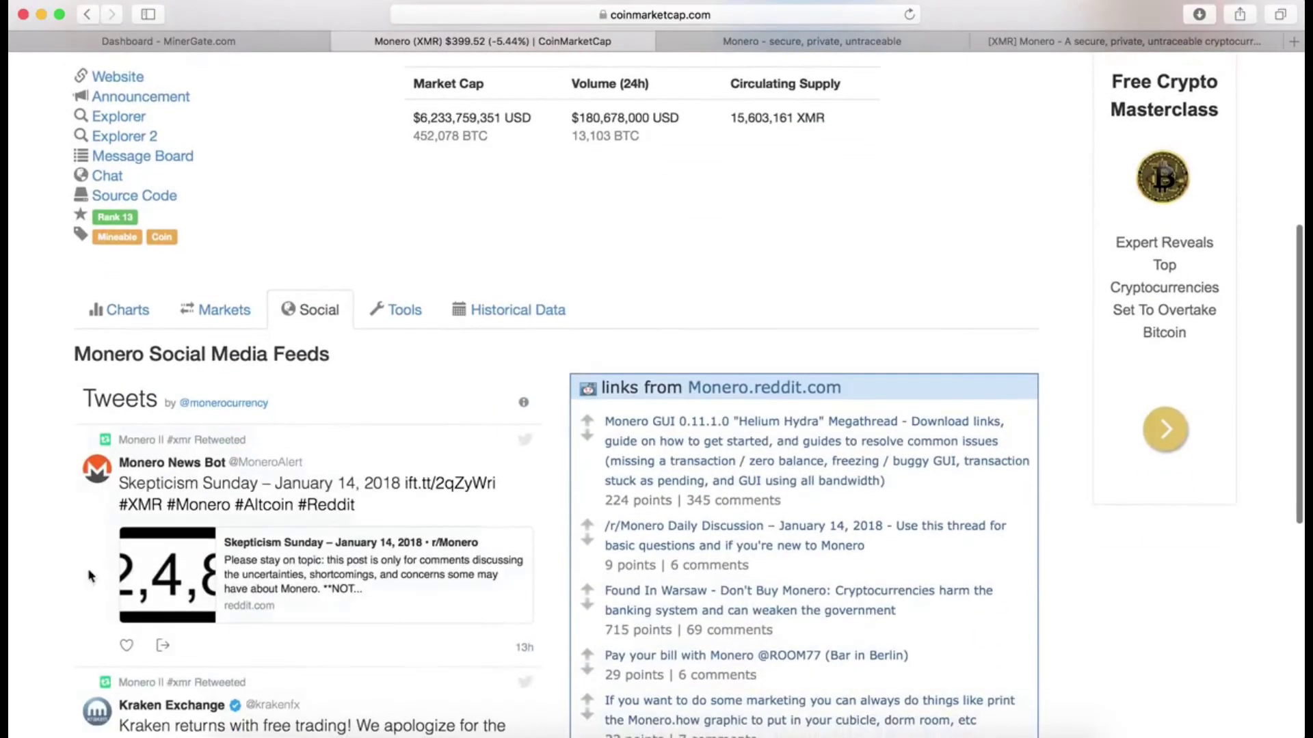
scroll(89, 577, "down", 15)
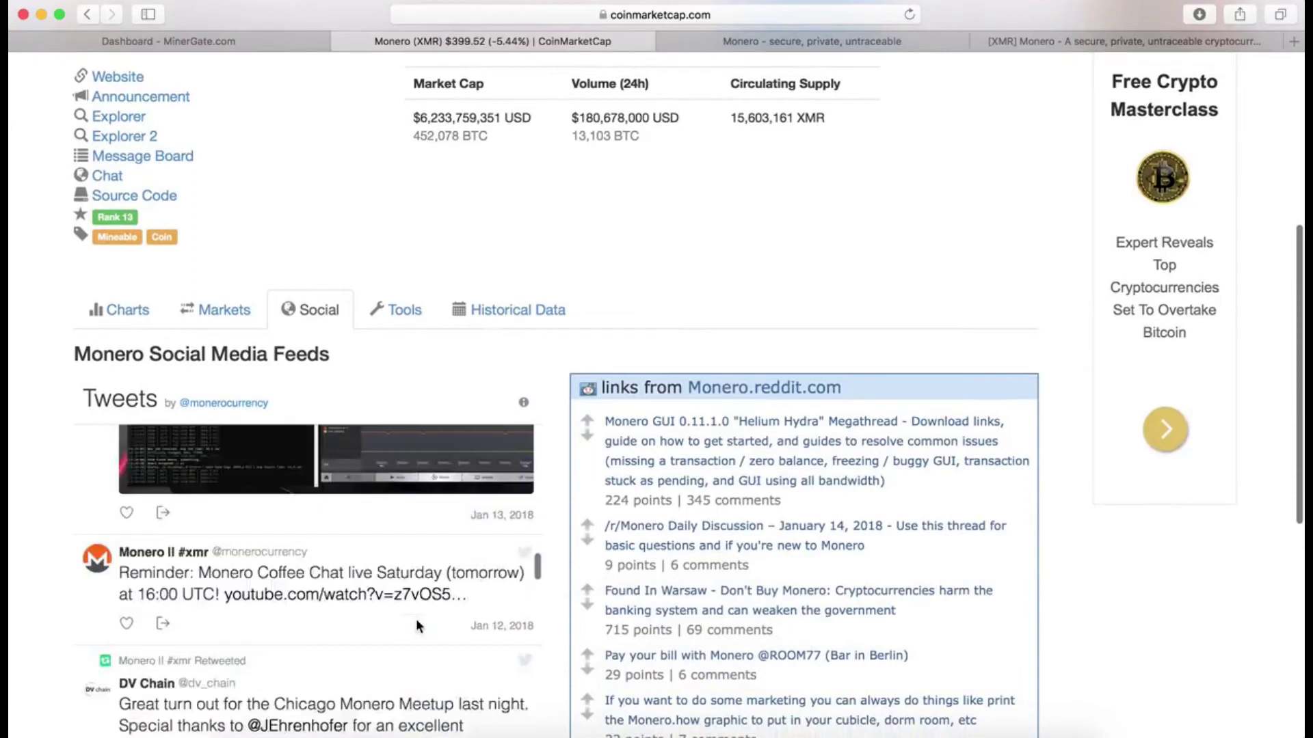
scroll(415, 618, "down", 15)
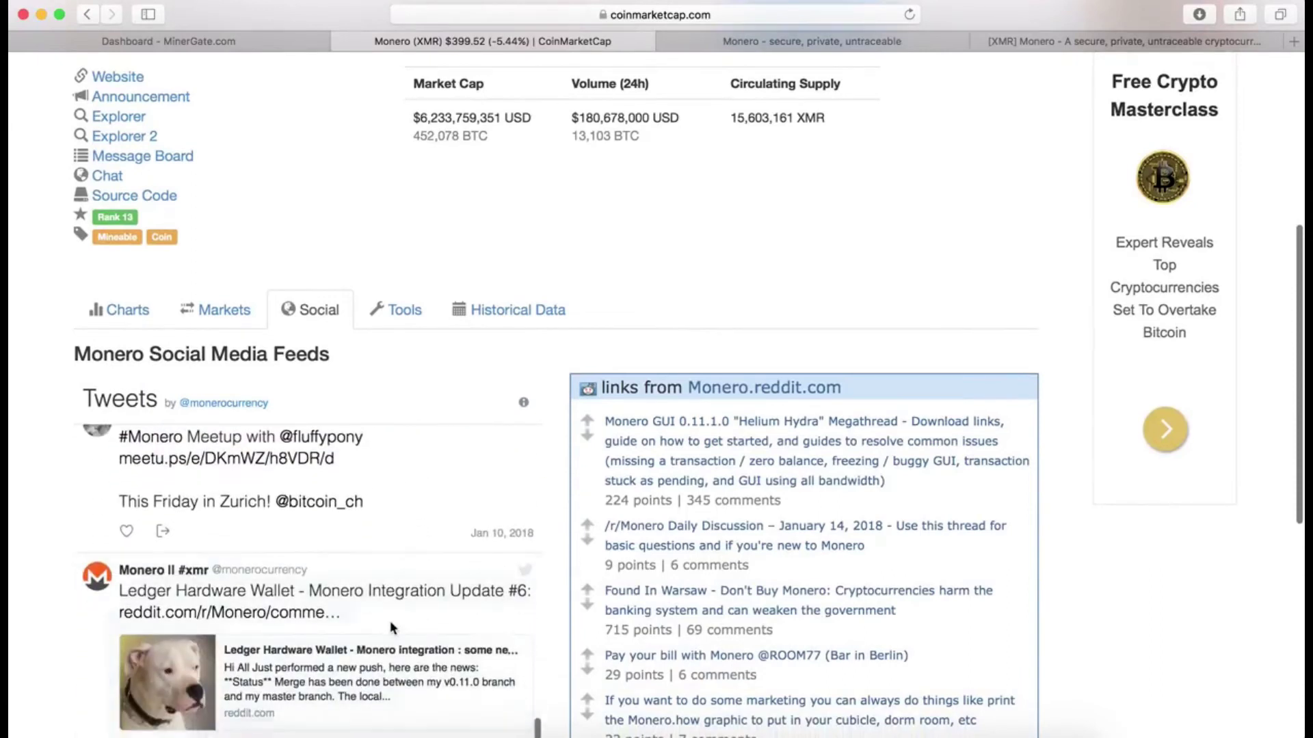
scroll(9, 557, "up", 6)
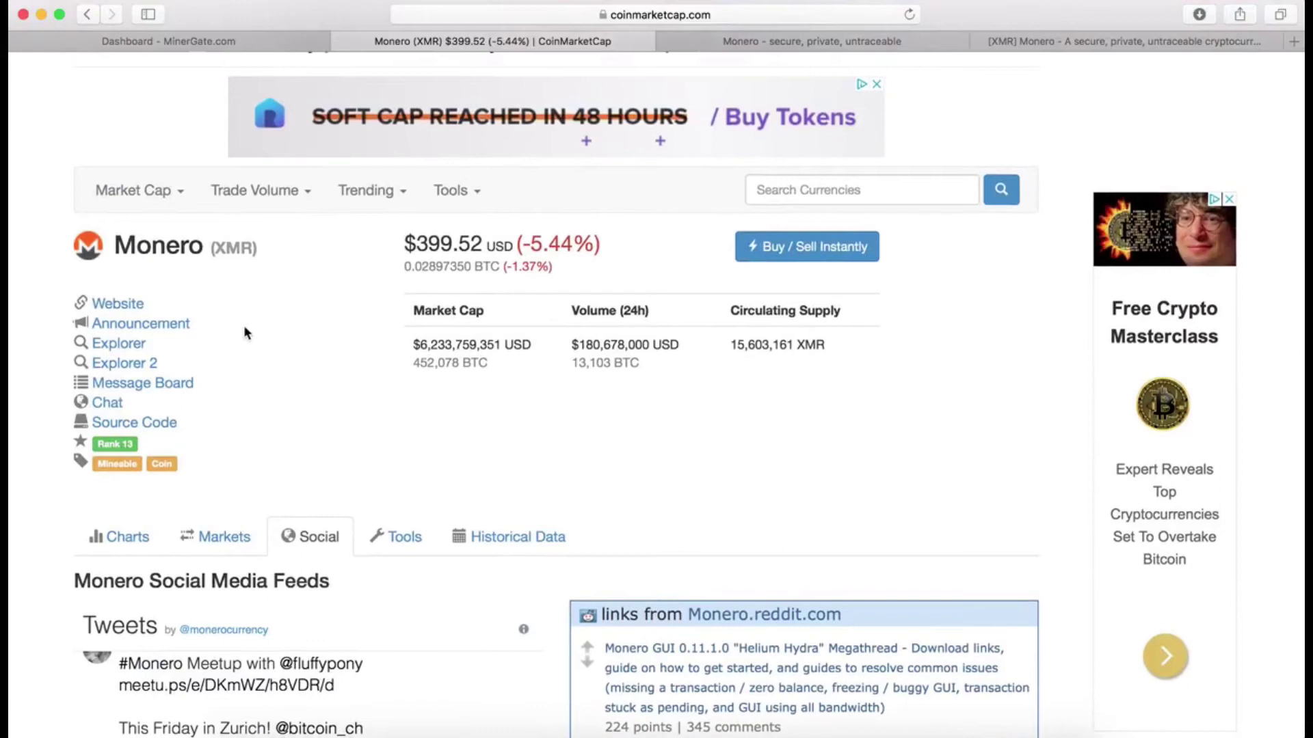
scroll(244, 328, "up", 3)
scroll(244, 333, "down", 2)
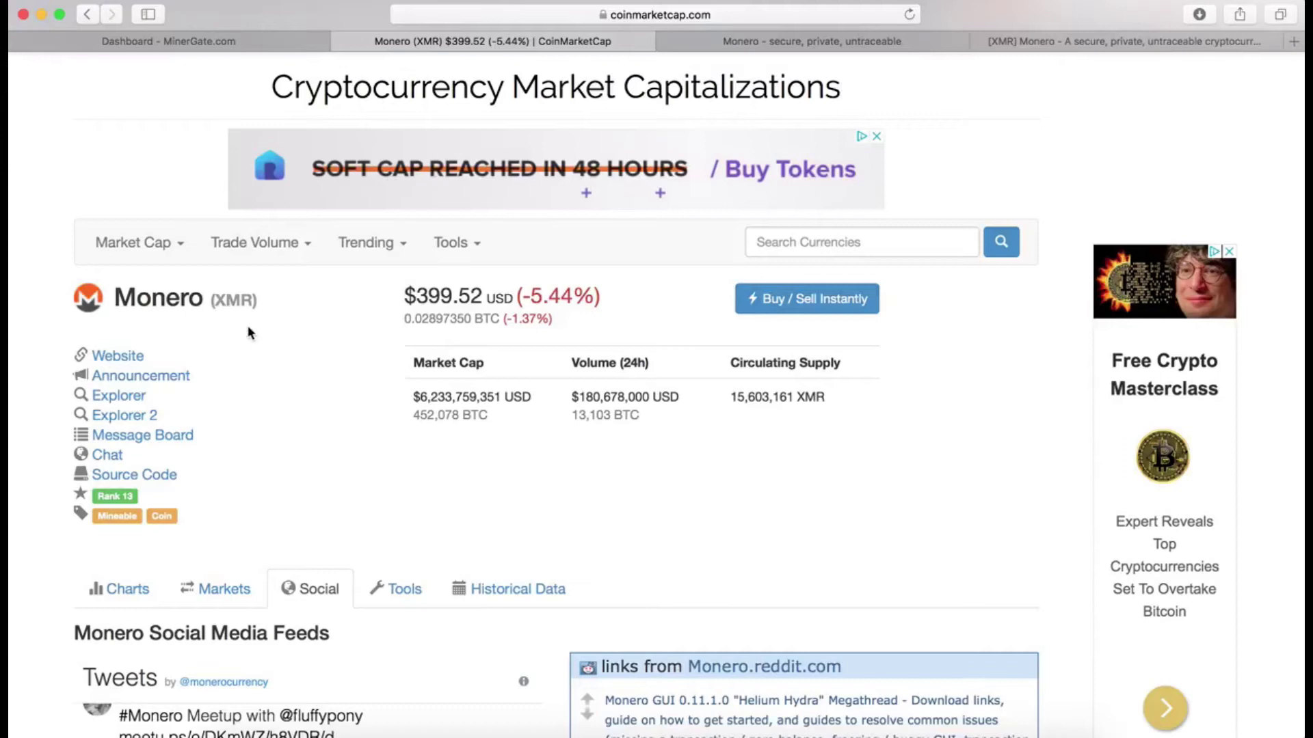
scroll(248, 332, "down", 2)
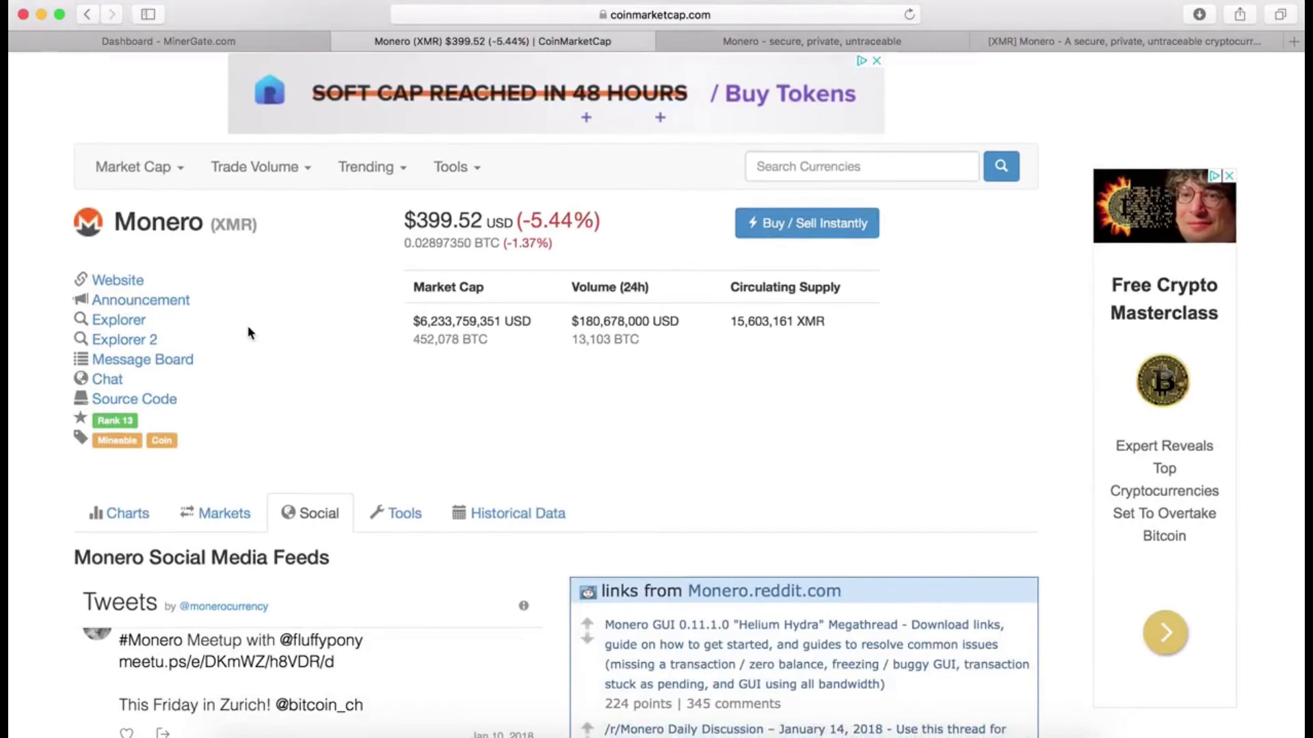
scroll(248, 325, "down", 5)
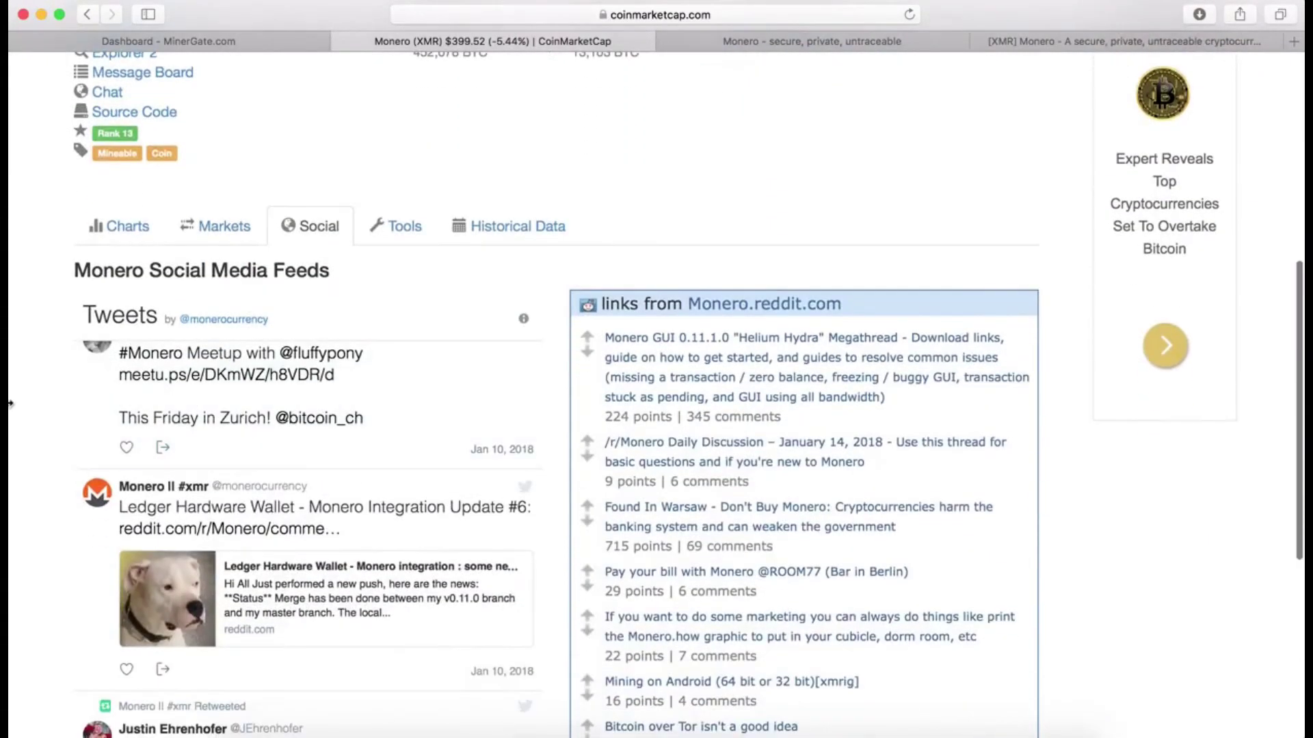
scroll(9, 403, "up", 5)
Step: Open the downloaded MinerGate-7.2-Mac.dmg disk image
left_click(254, 42)
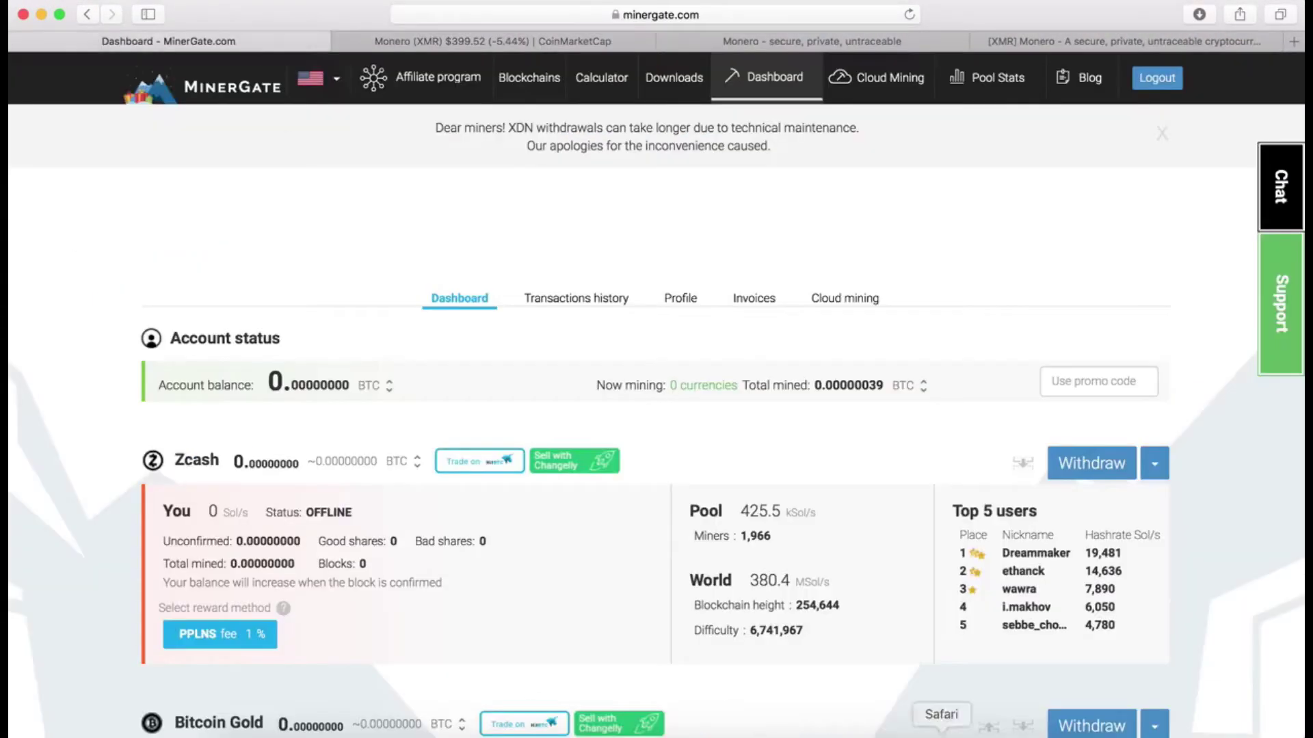
left_click(1029, 731)
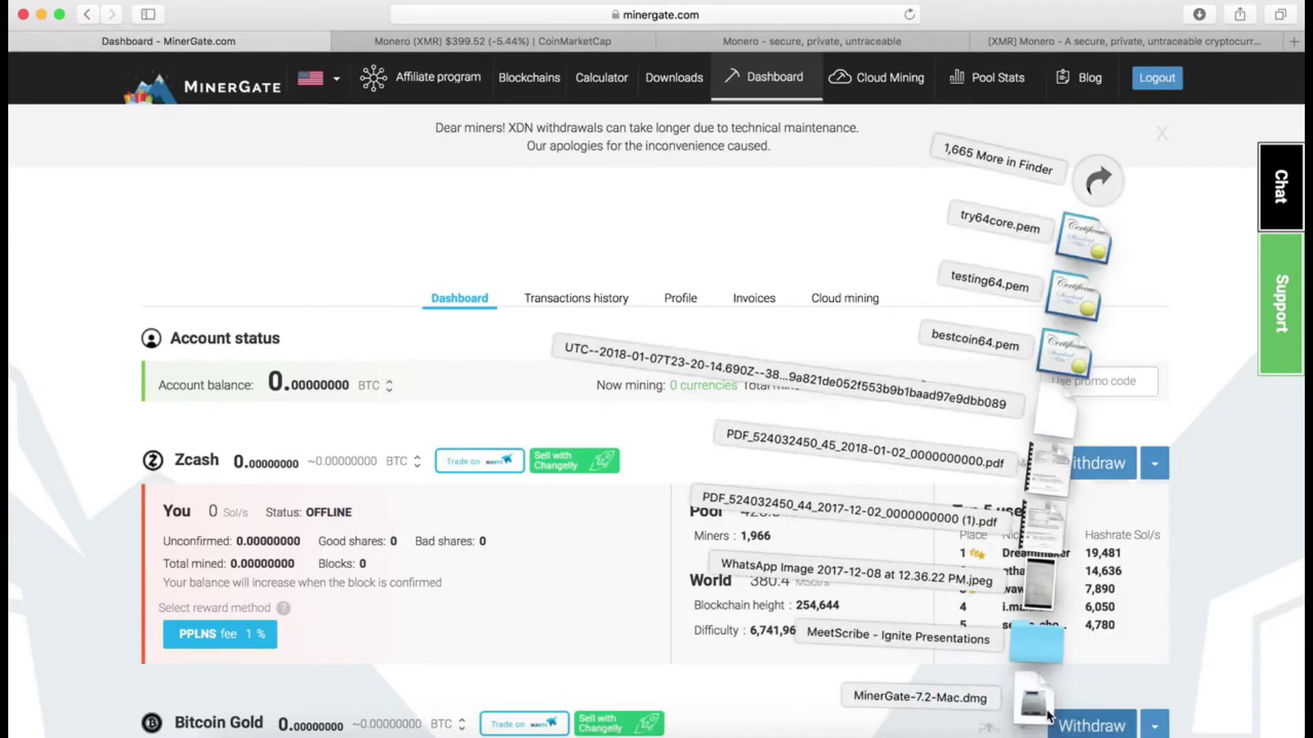
left_click(1036, 673)
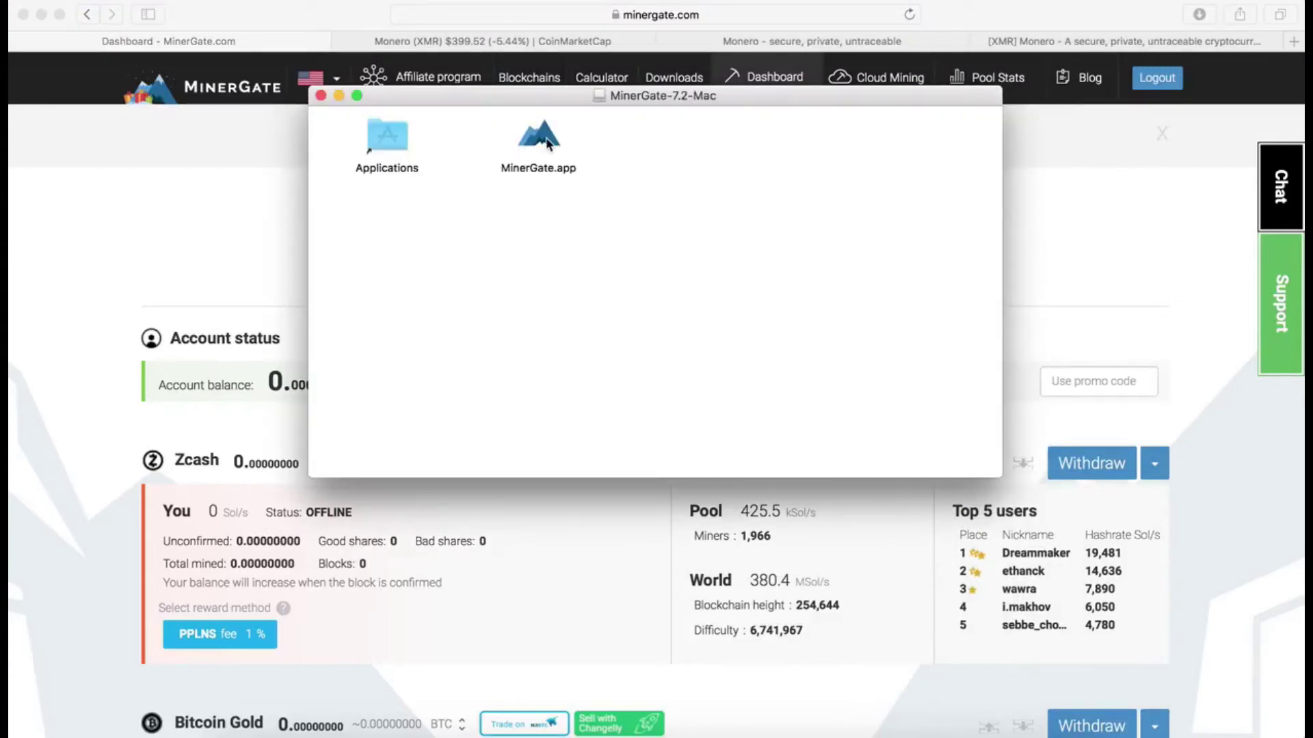
Step: Launch MinerGate.app from the disk image, confirm the security prompt, and sign in with the account e-mail
right_click(547, 144)
left_click(592, 146)
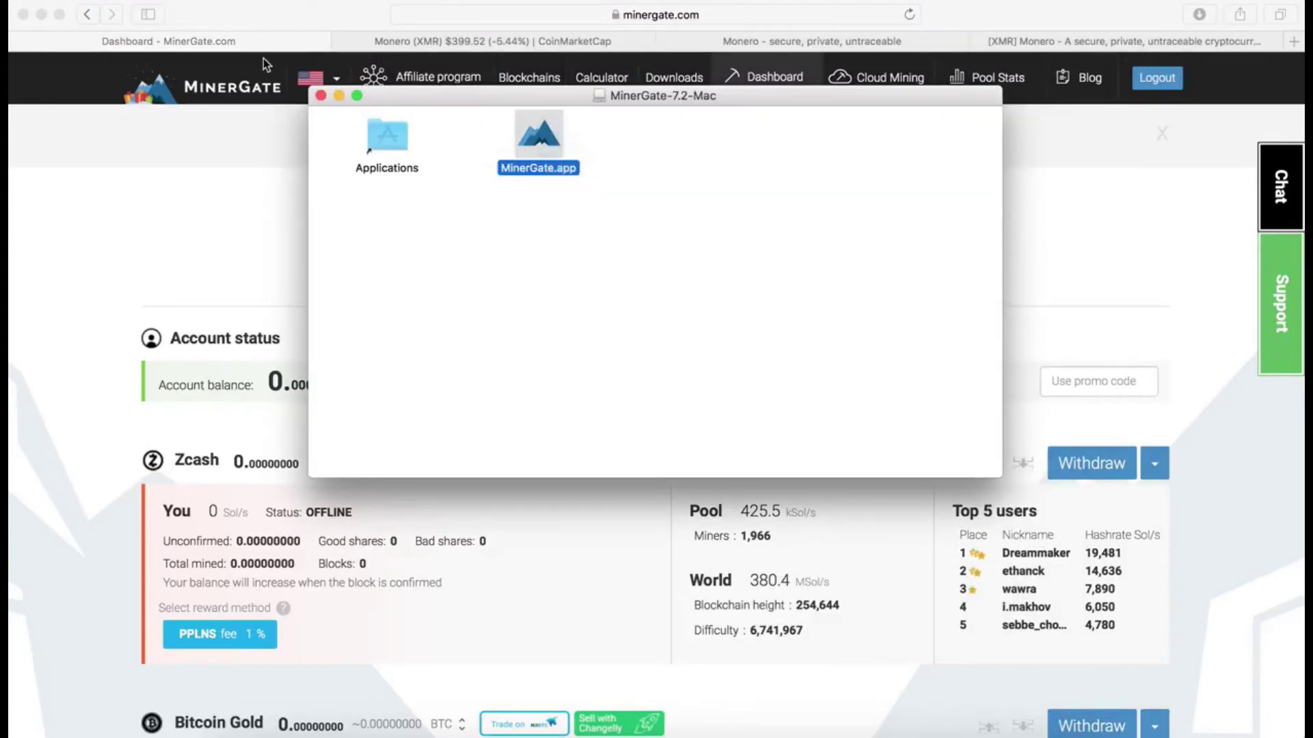
left_click(320, 96)
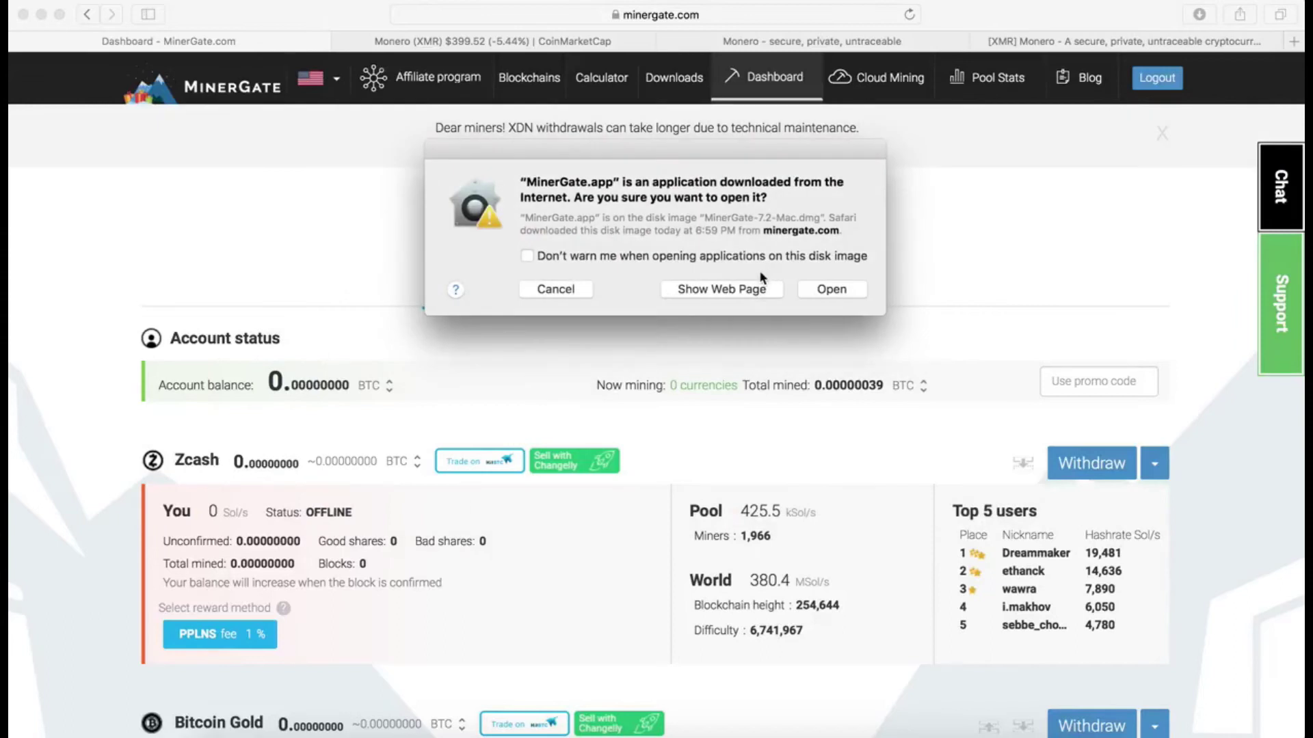
left_click(828, 291)
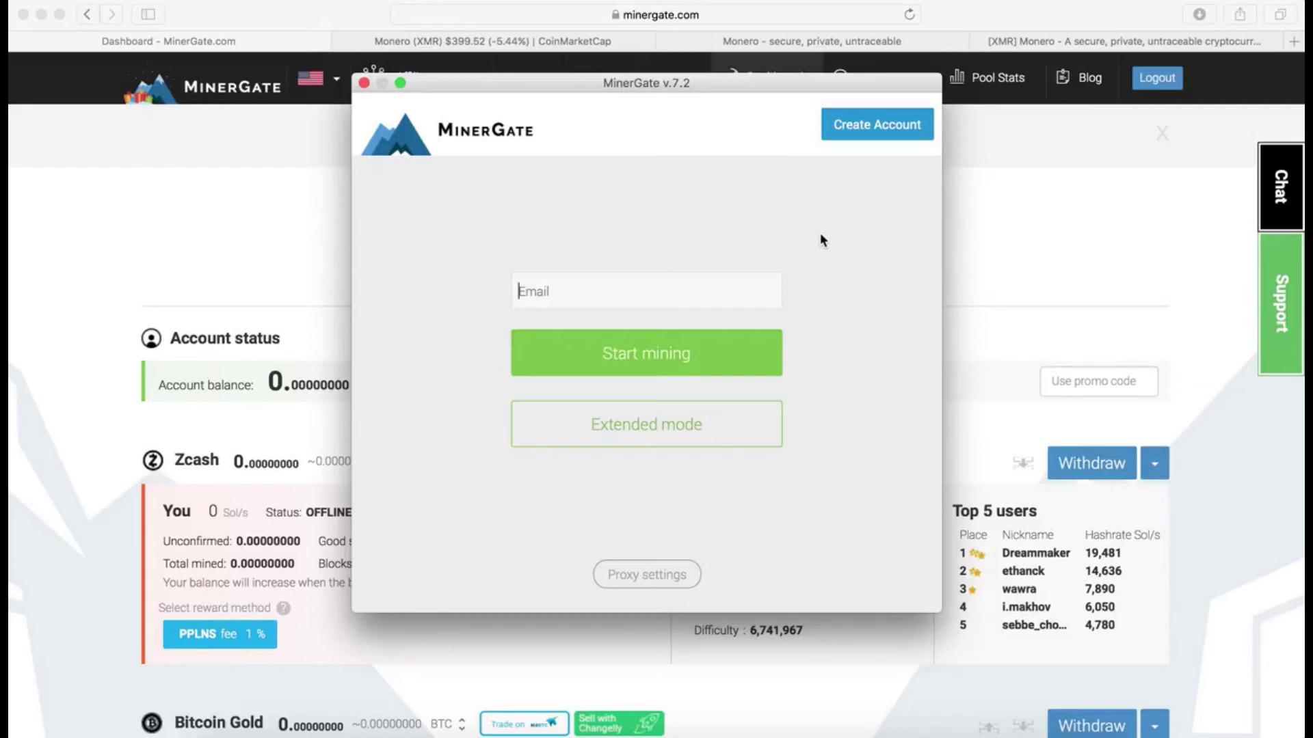
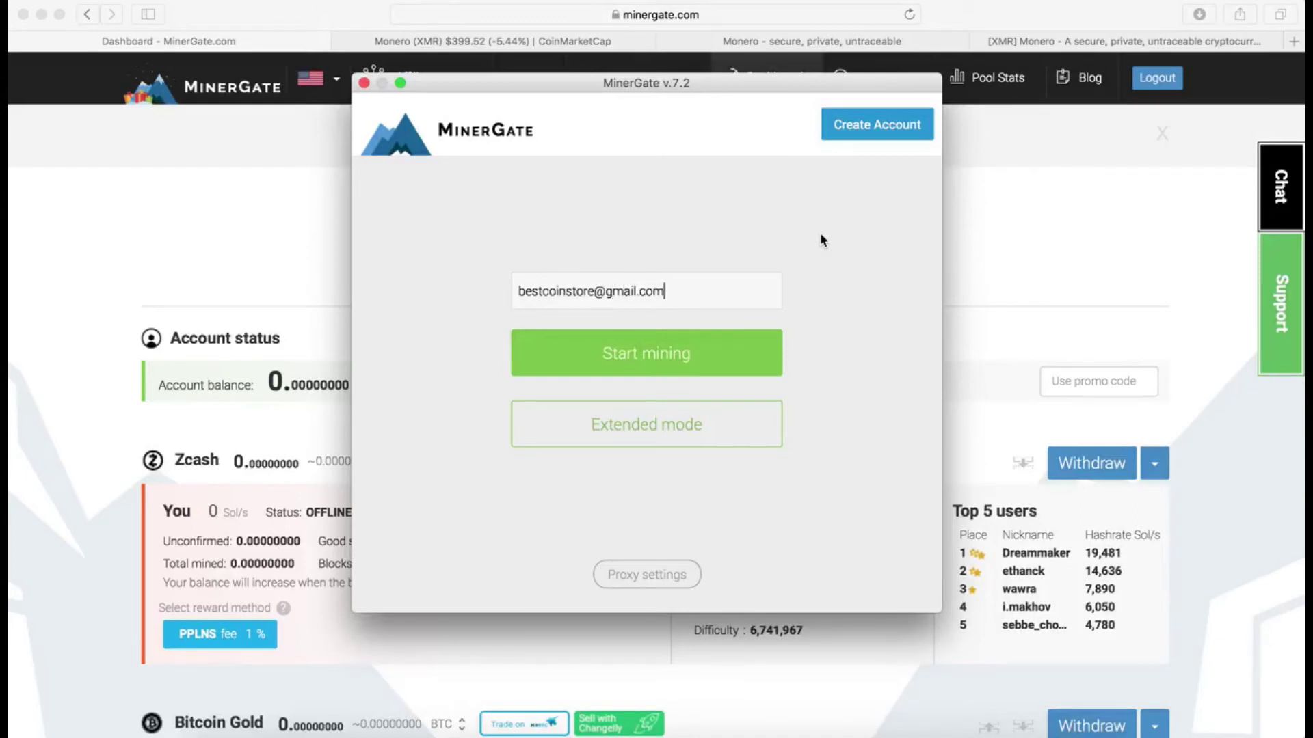
left_click(727, 353)
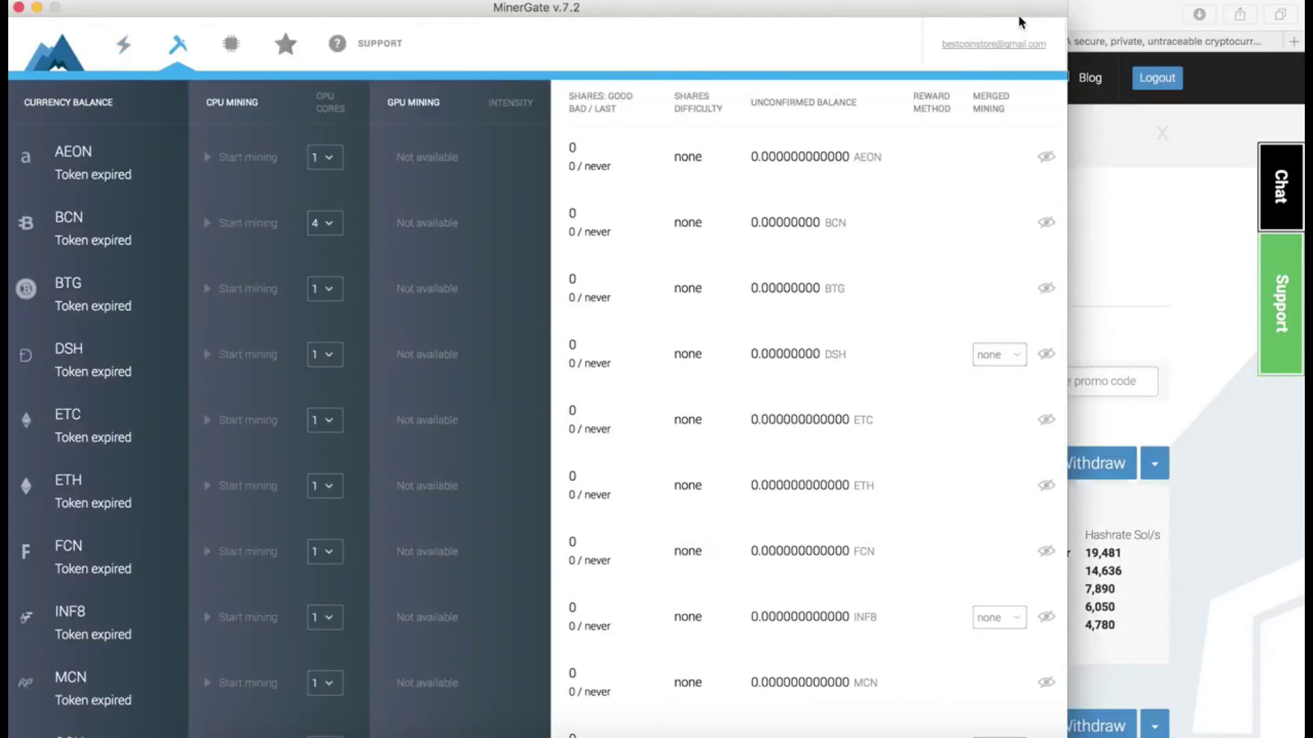
left_click_drag(1019, 22, 1210, 22)
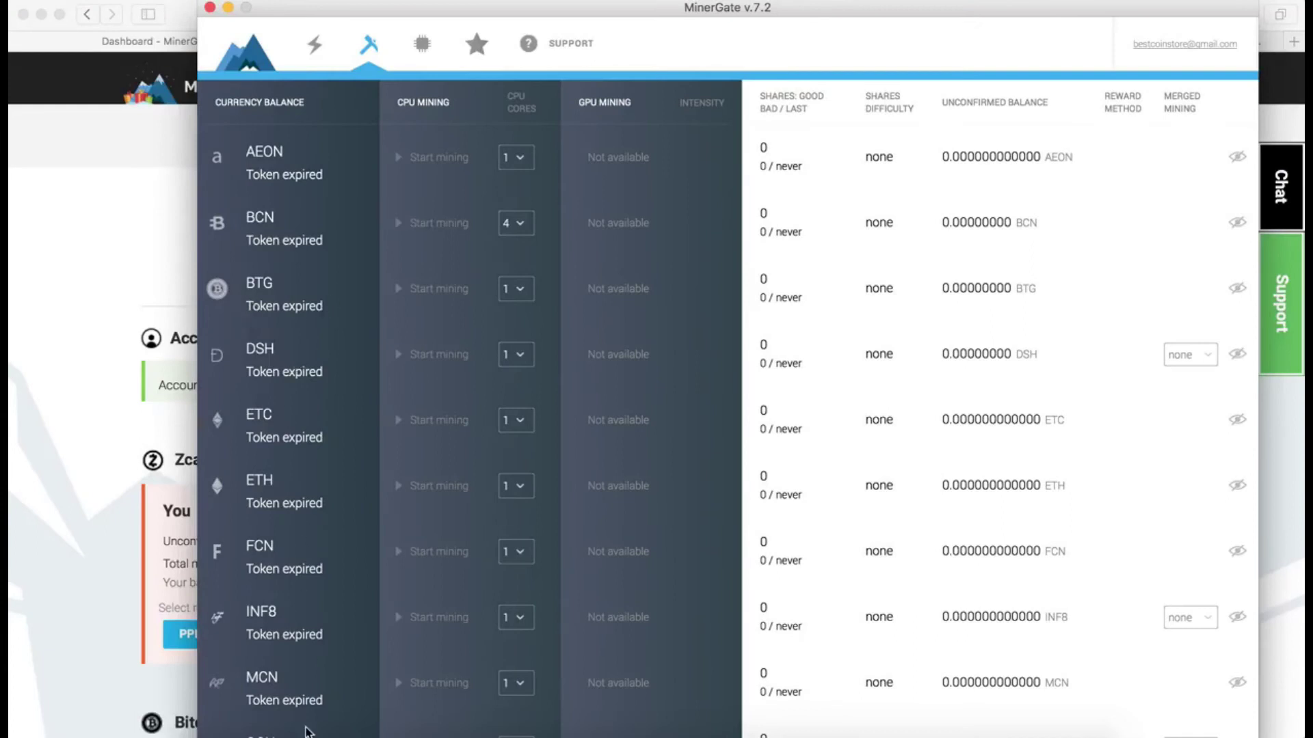
left_click(21, 510)
scroll(67, 544, "down", 10)
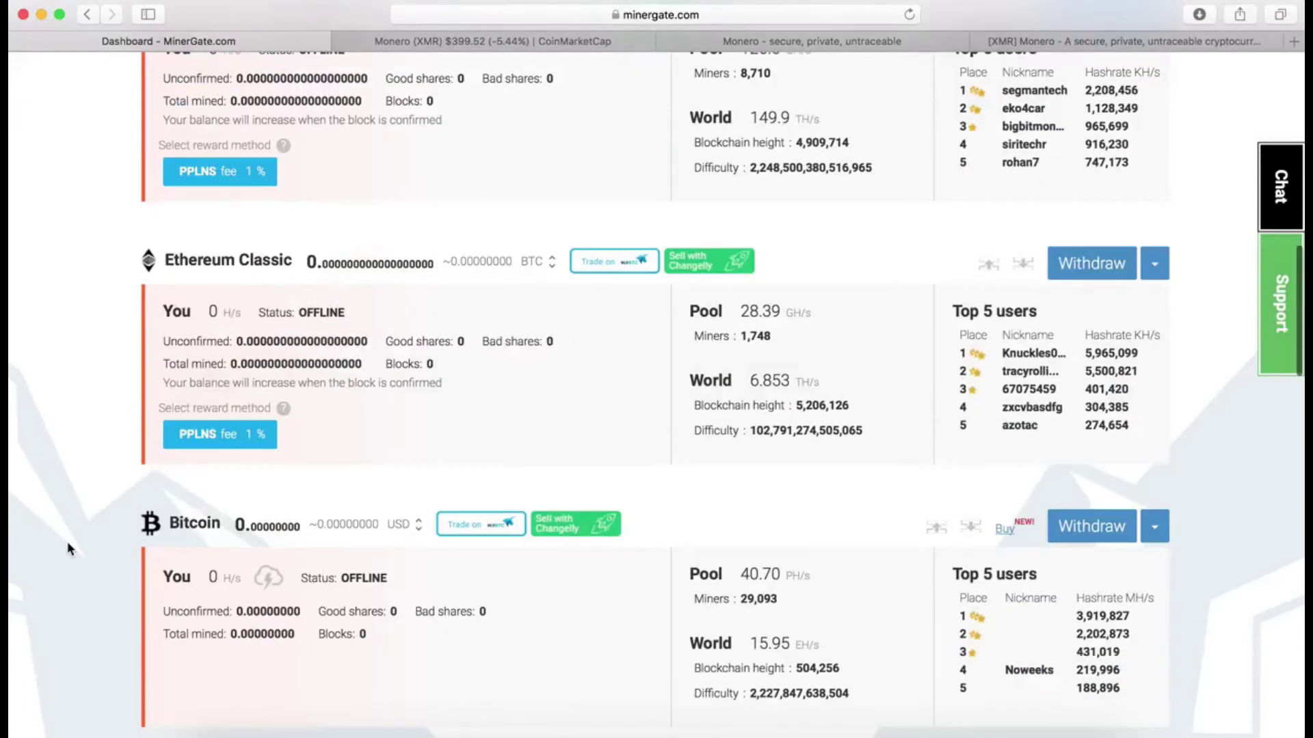
scroll(67, 541, "down", 10)
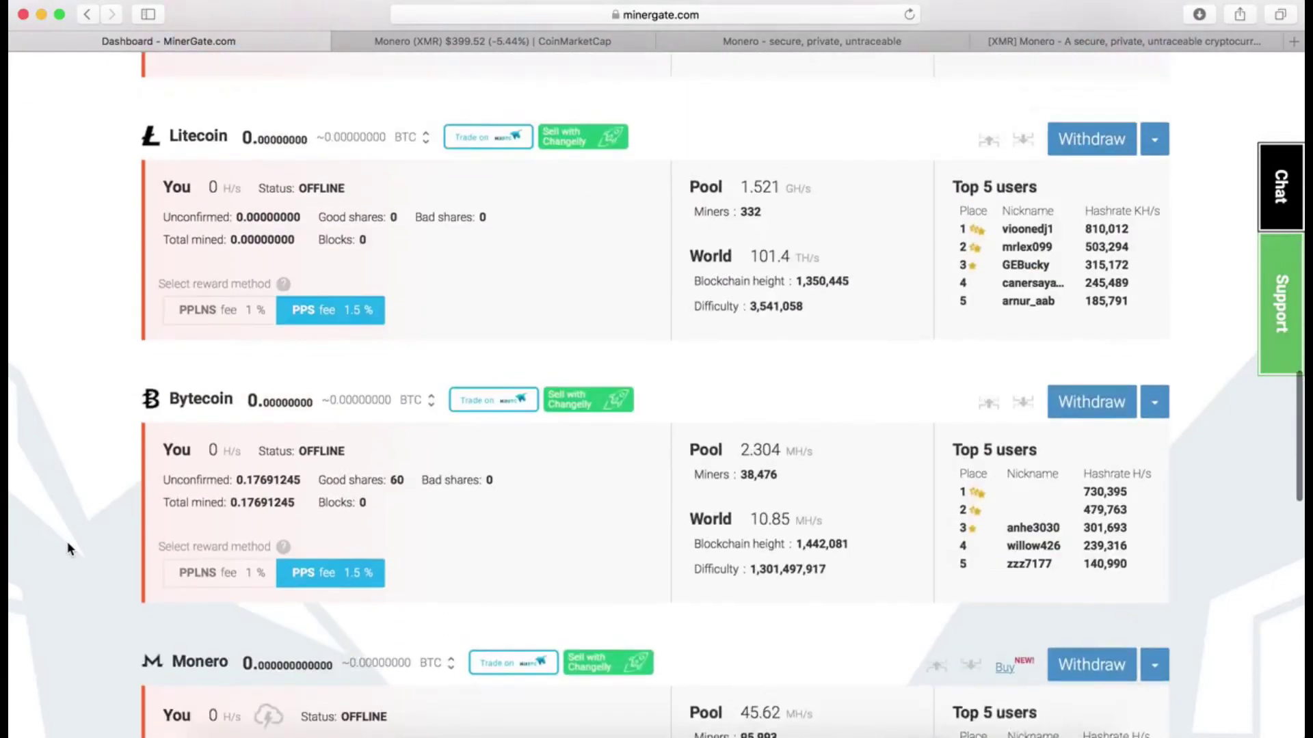
scroll(67, 542, "down", 2)
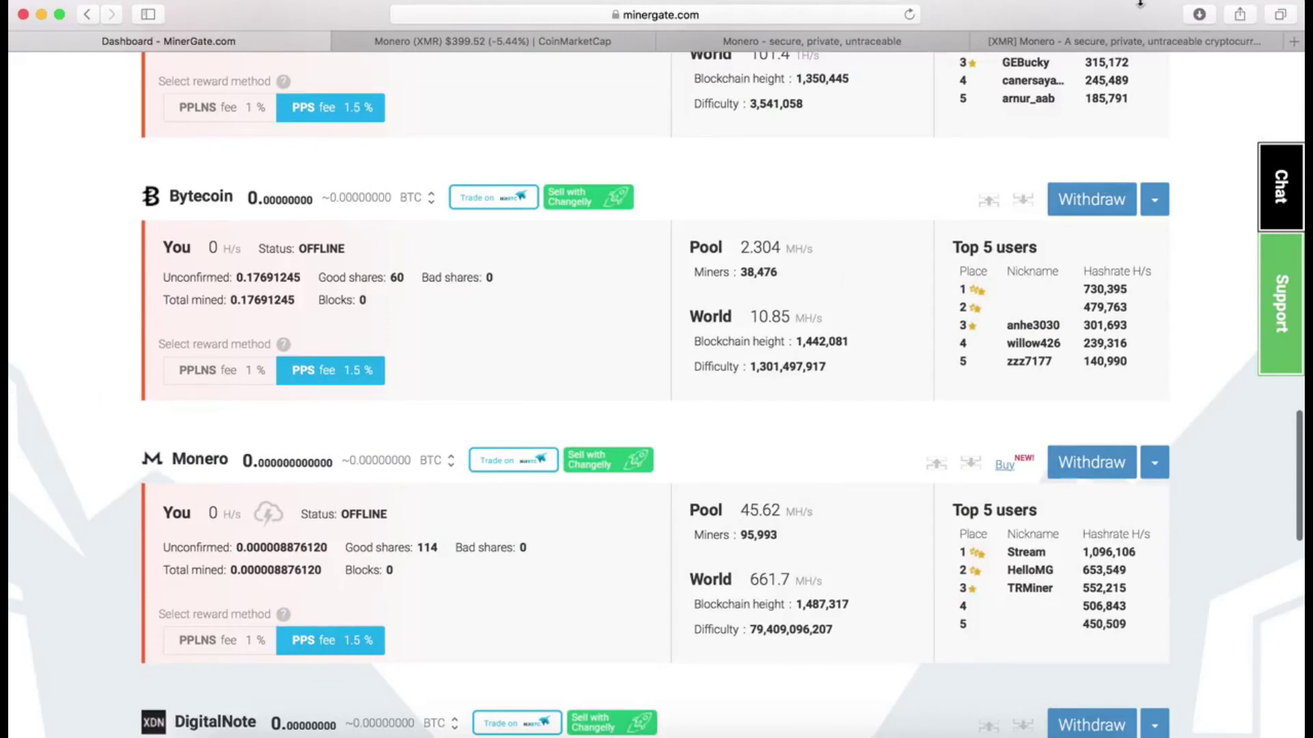
left_click(1078, 47)
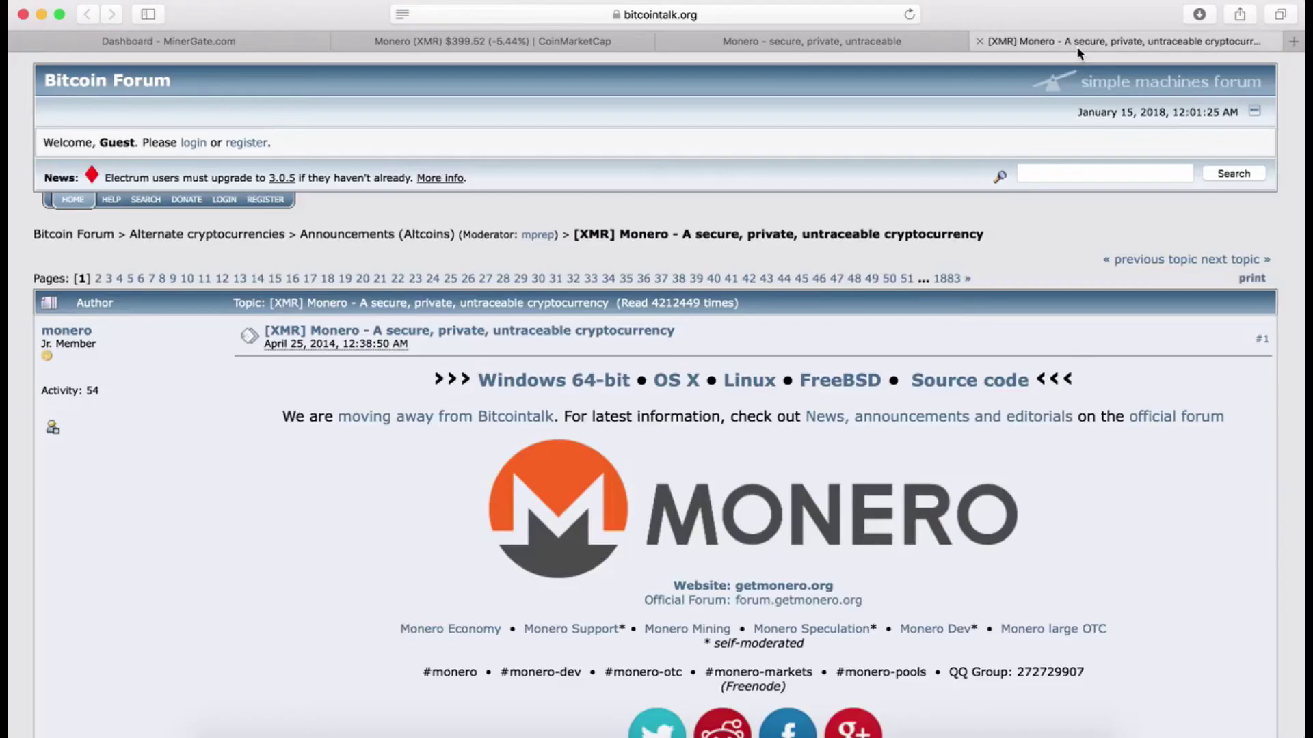
left_click(522, 42)
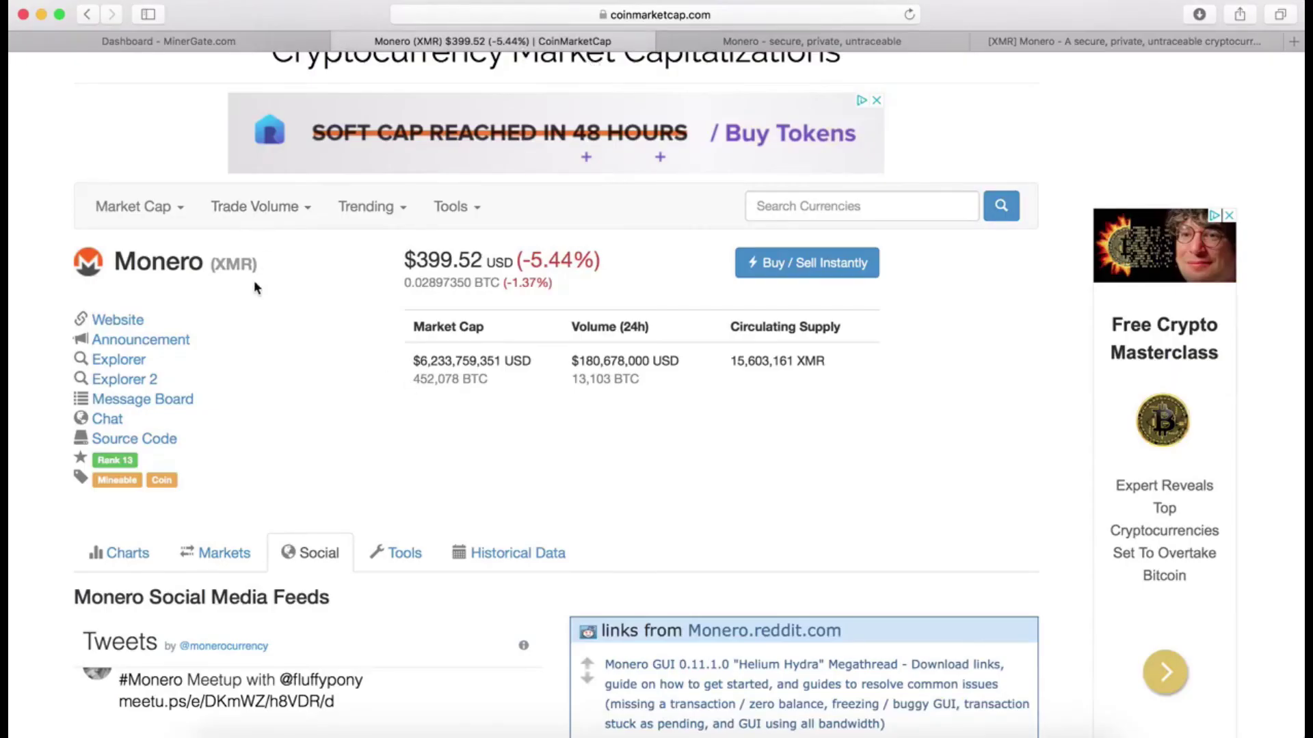
left_click_drag(252, 268, 217, 270)
left_click(998, 732)
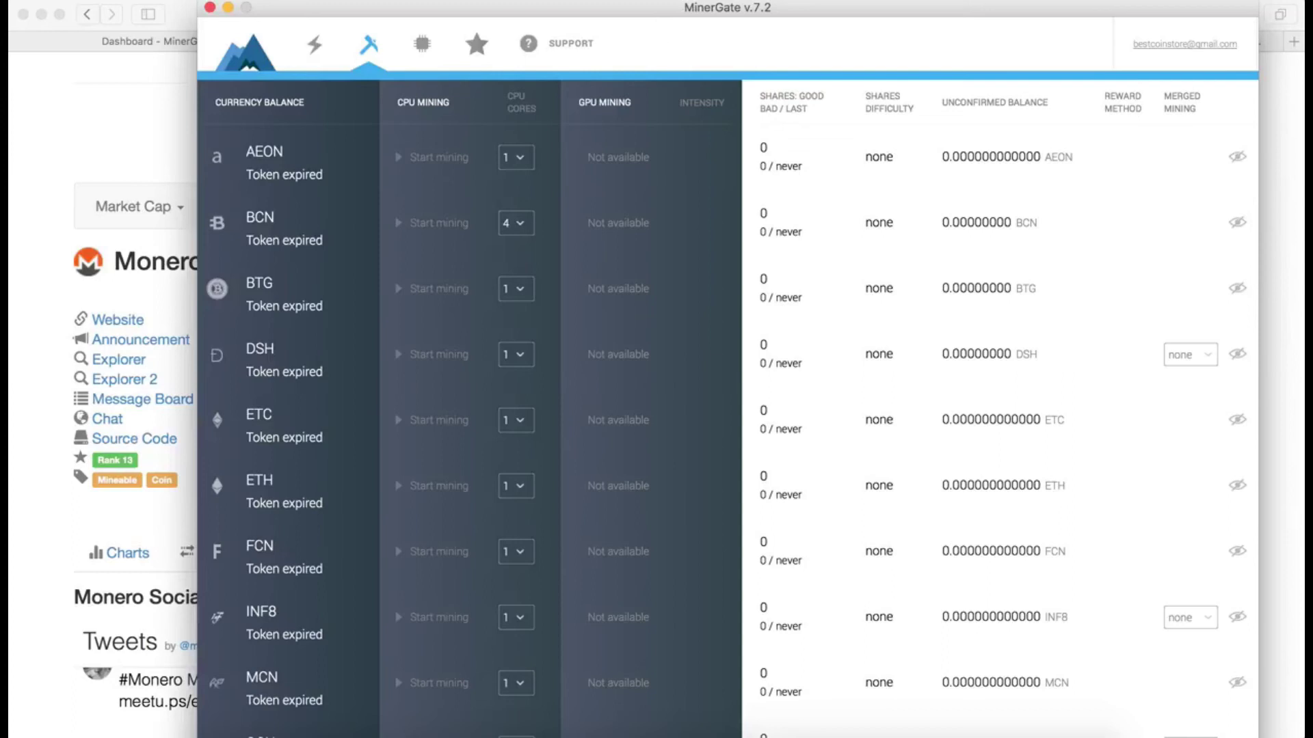
Step: Start smart mining on Monero (XMR) from the lightning tab
right_click(124, 522)
left_click(368, 622)
left_click(315, 40)
left_click(660, 315)
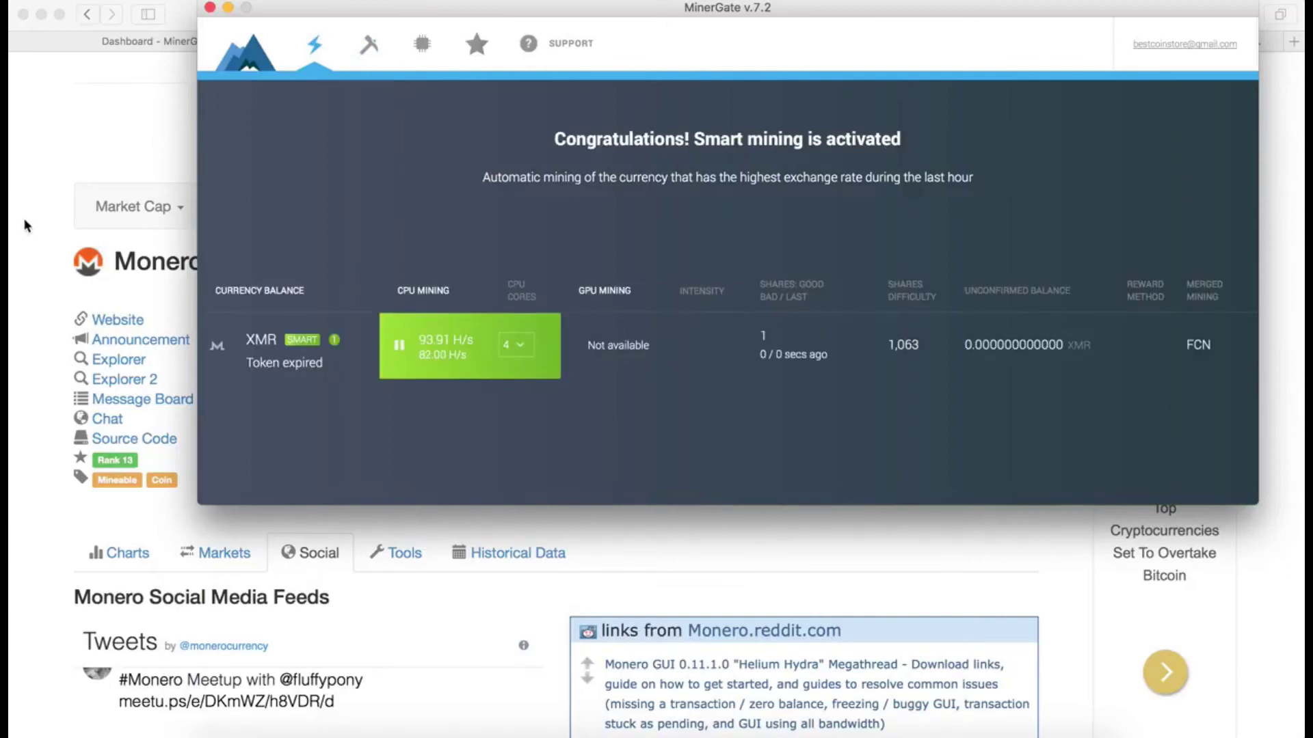
Step: Start mining Bytecoin (BCN) on 4 CPU cores, then return to the smart mining overview
left_click(367, 52)
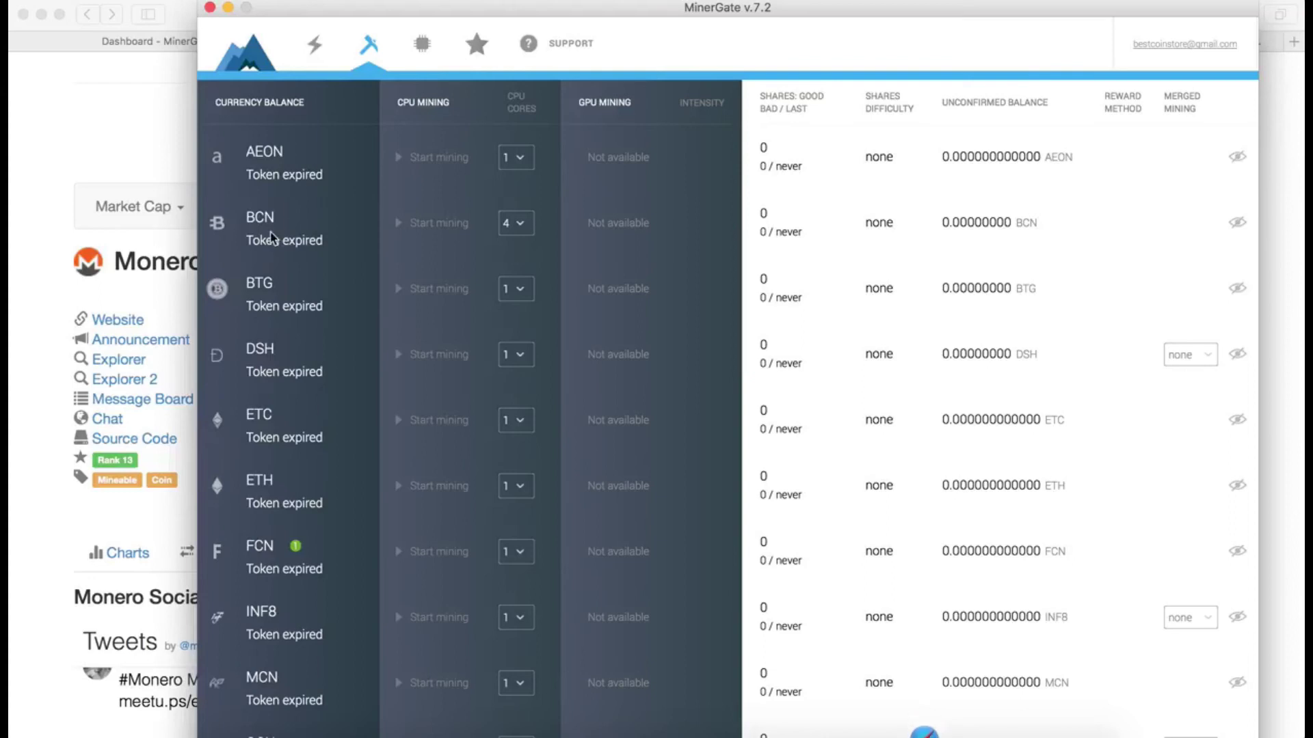
left_click(453, 222)
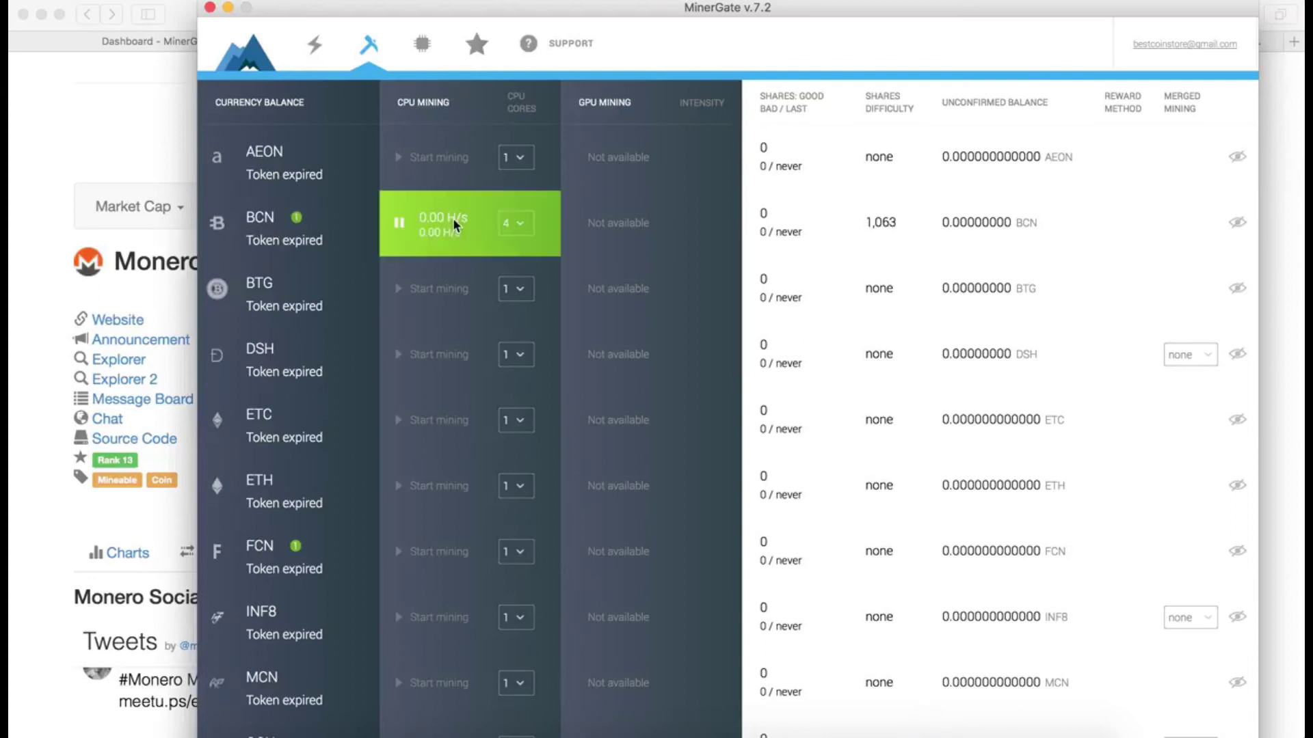
left_click(527, 222)
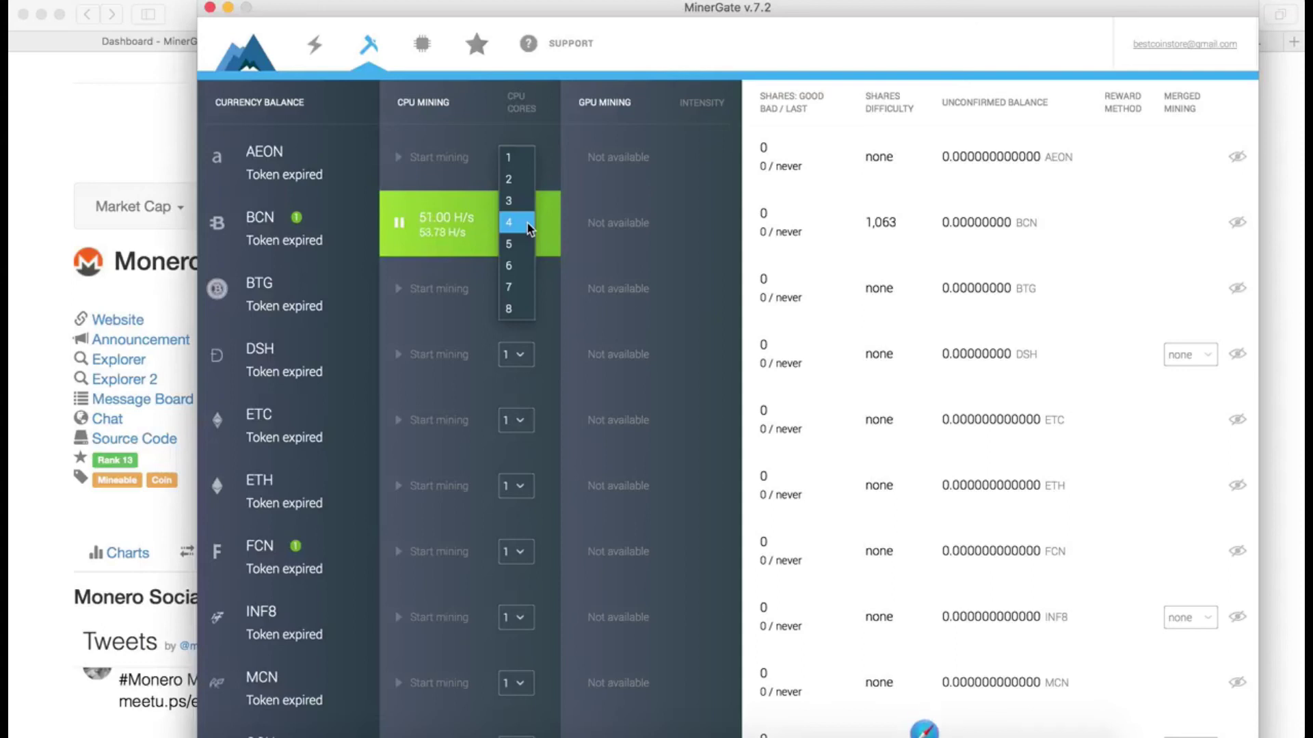
left_click(527, 223)
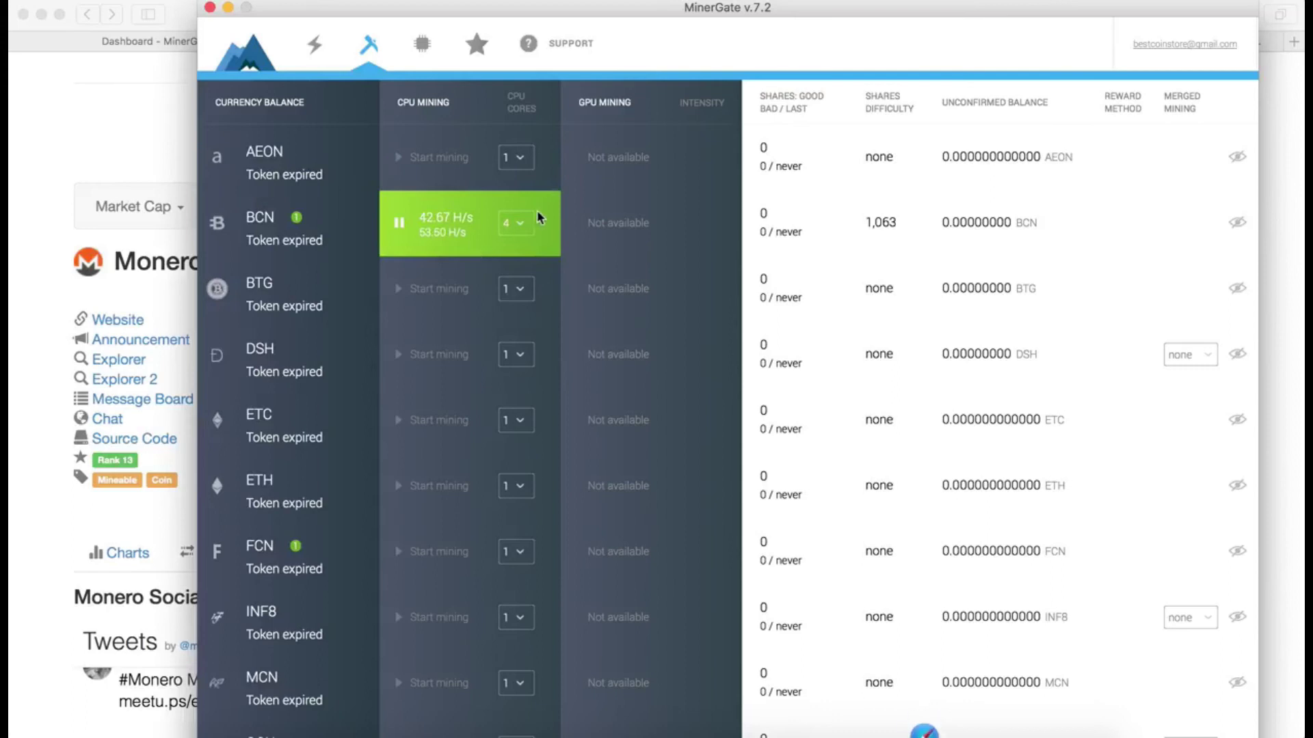
mouse_move(425, 239)
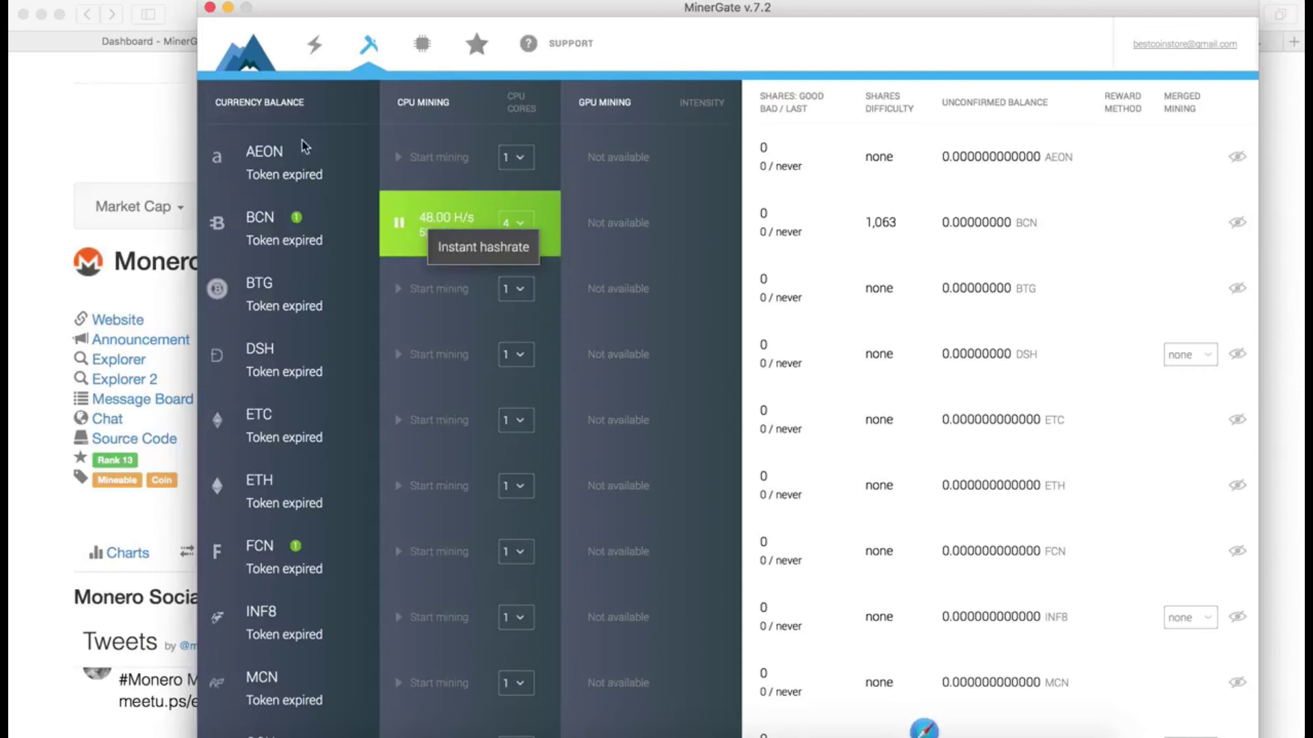
left_click(315, 47)
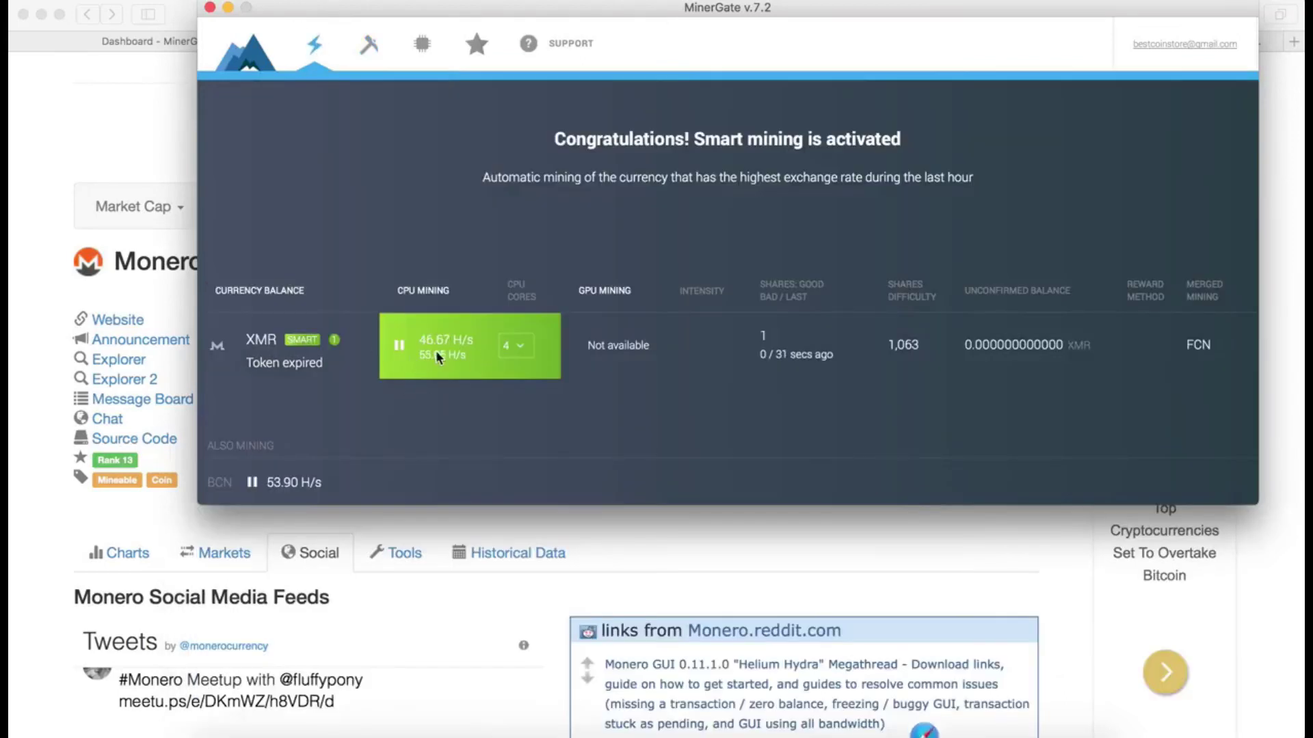
left_click(46, 370)
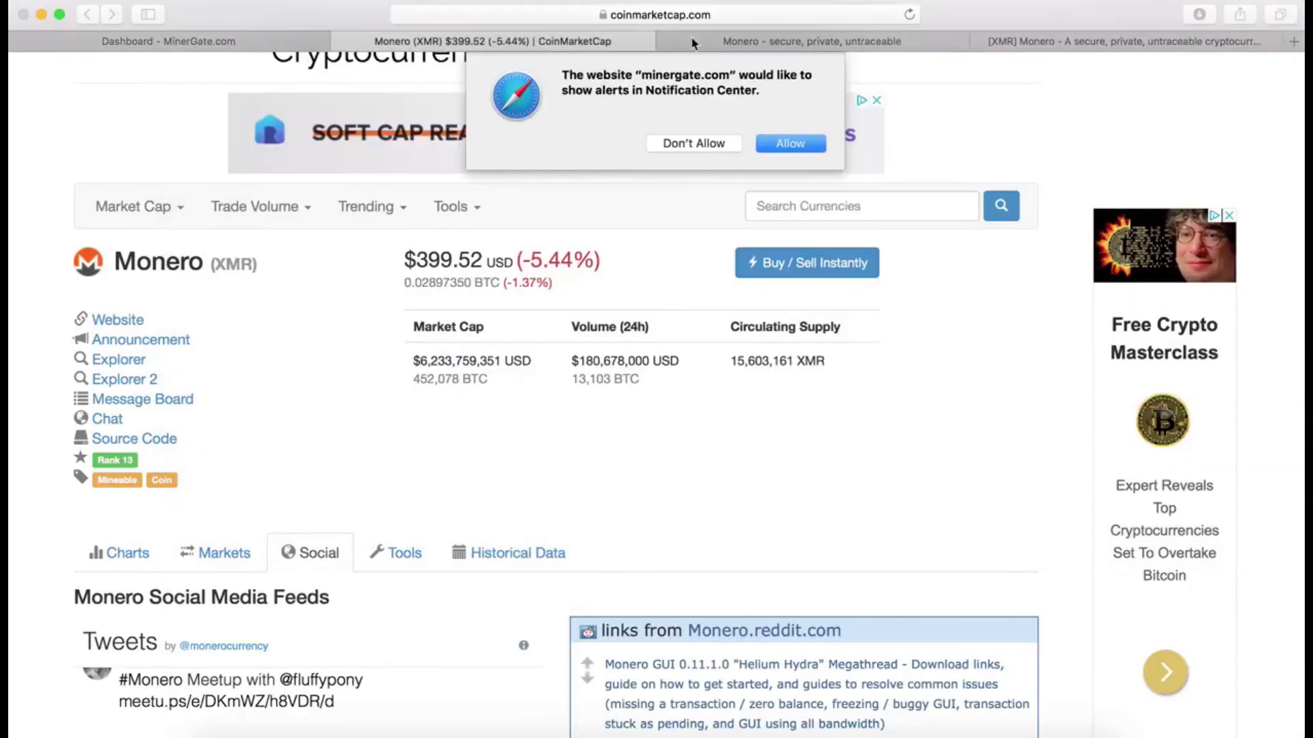
Step: Allow minergate.com notifications and check the web dashboard's Bytecoin and Monero sections, both ONLINE
left_click(798, 144)
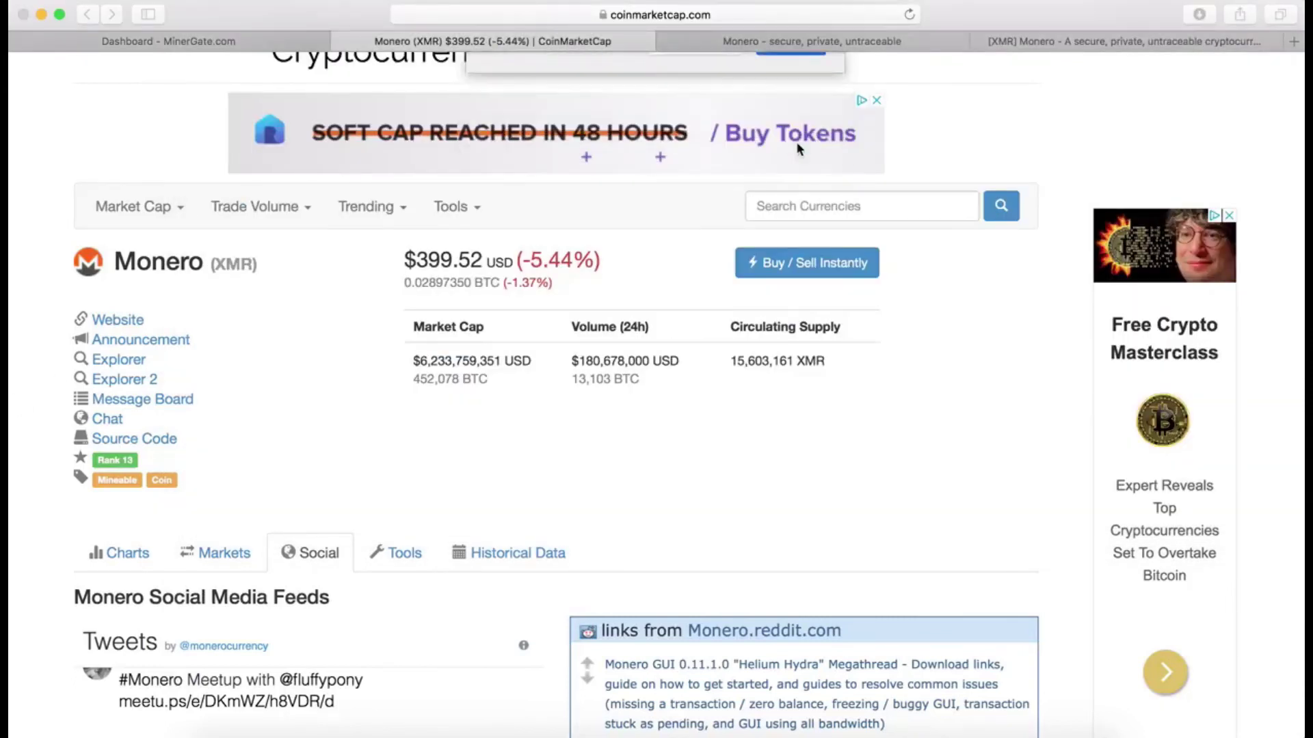
left_click(240, 33)
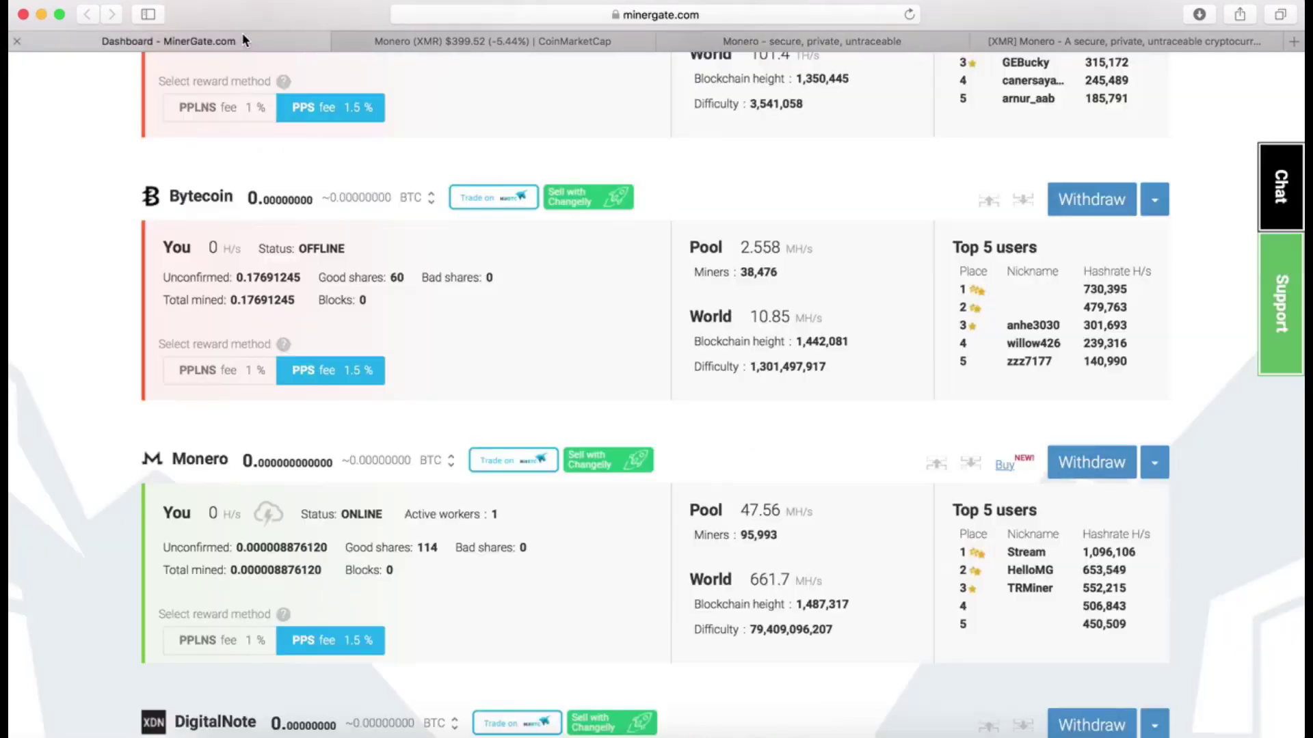
scroll(247, 481, "up", 2)
scroll(247, 479, "down", 5)
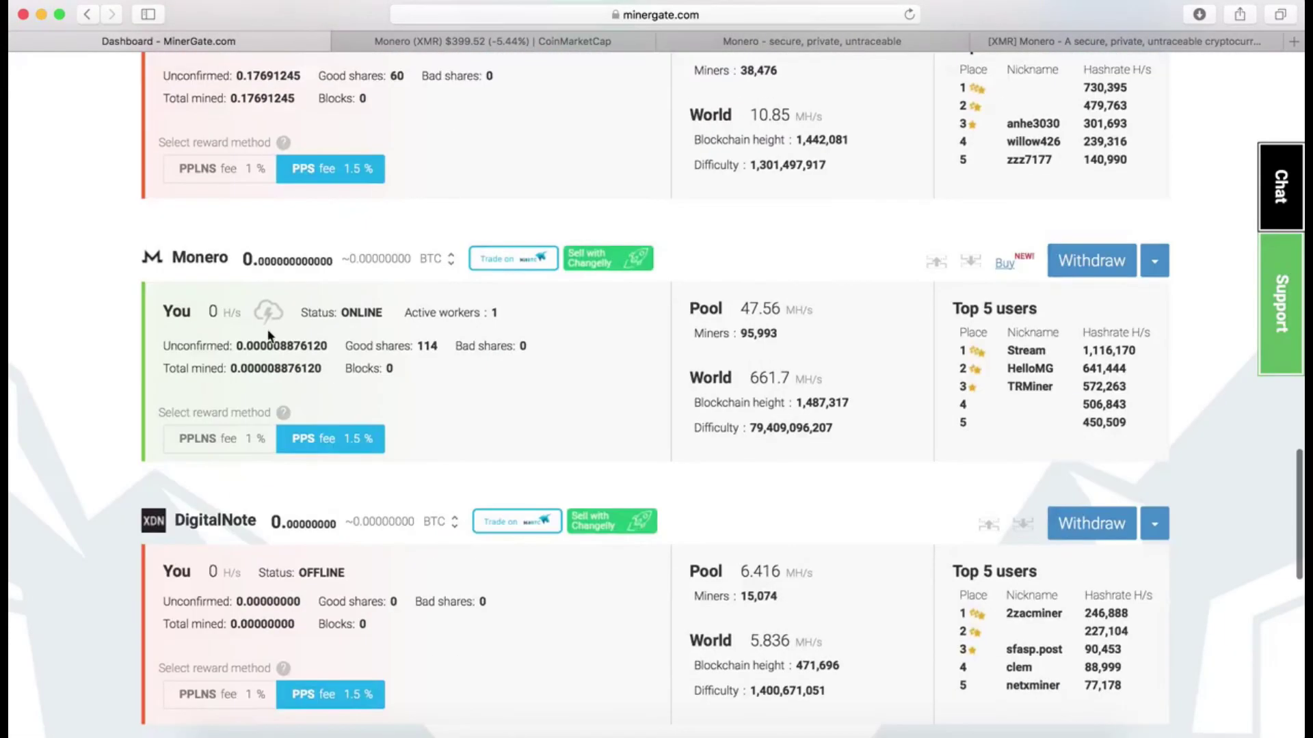
scroll(273, 346, "up", 10)
scroll(274, 363, "down", 10)
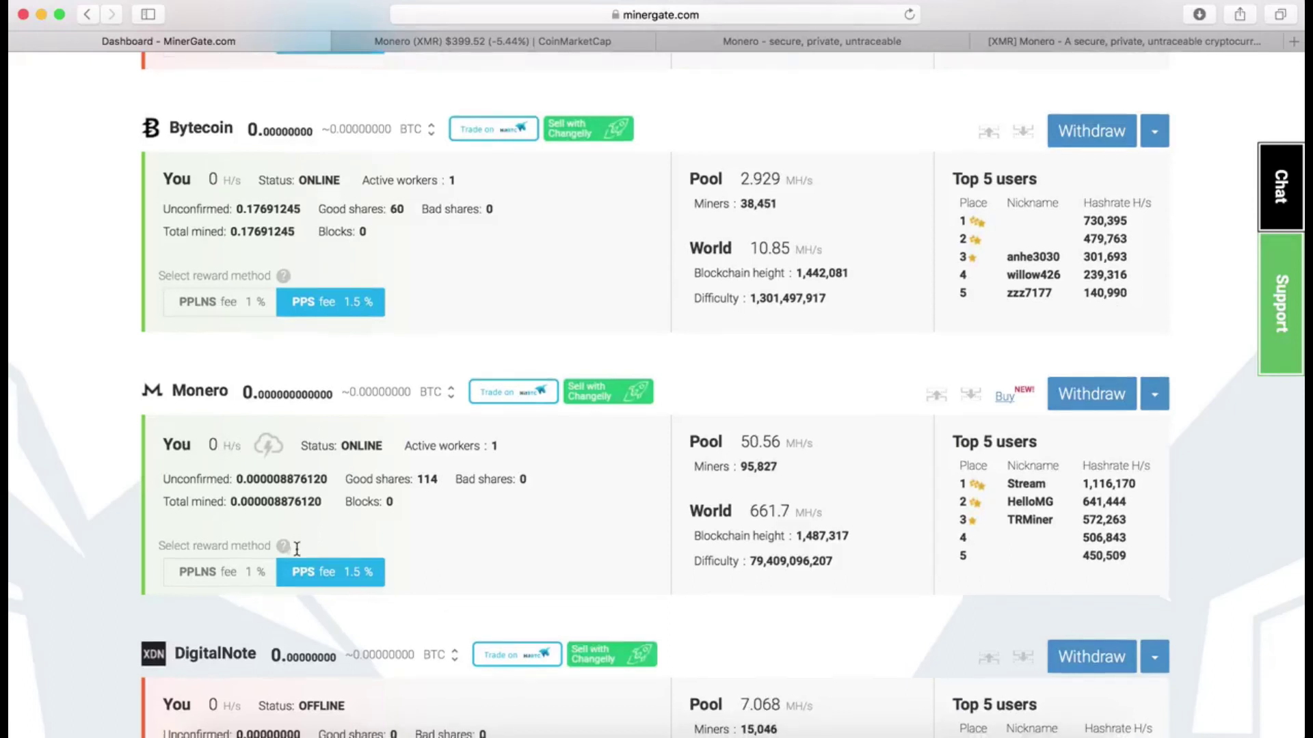
scroll(297, 548, "down", 1)
left_click_drag(323, 483, 276, 480)
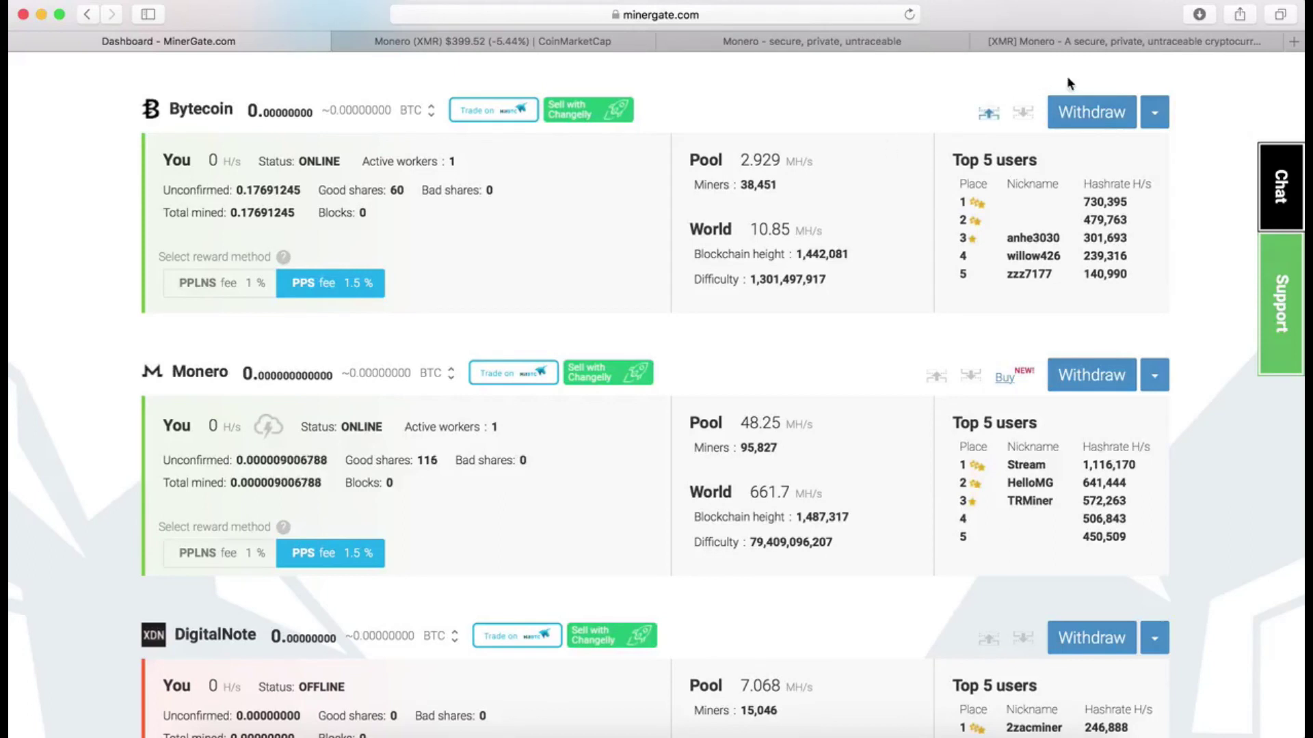
left_click(1104, 123)
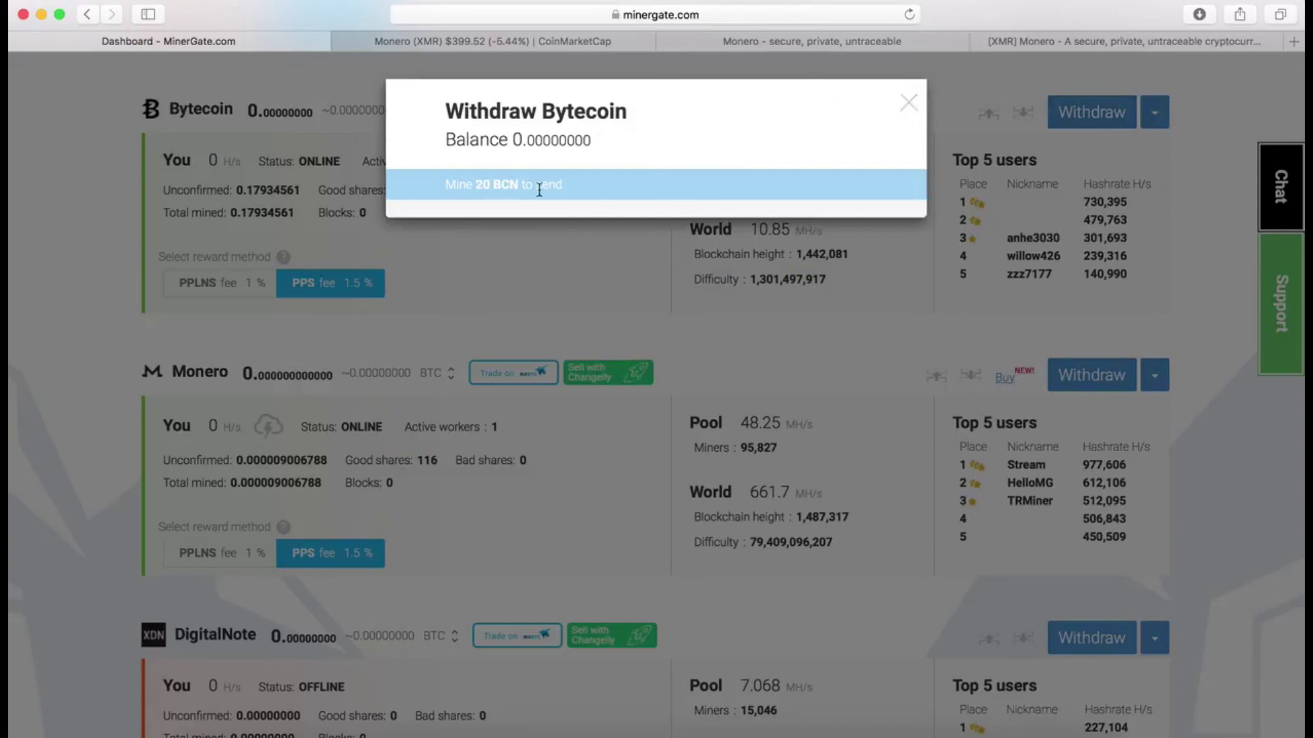
left_click(909, 104)
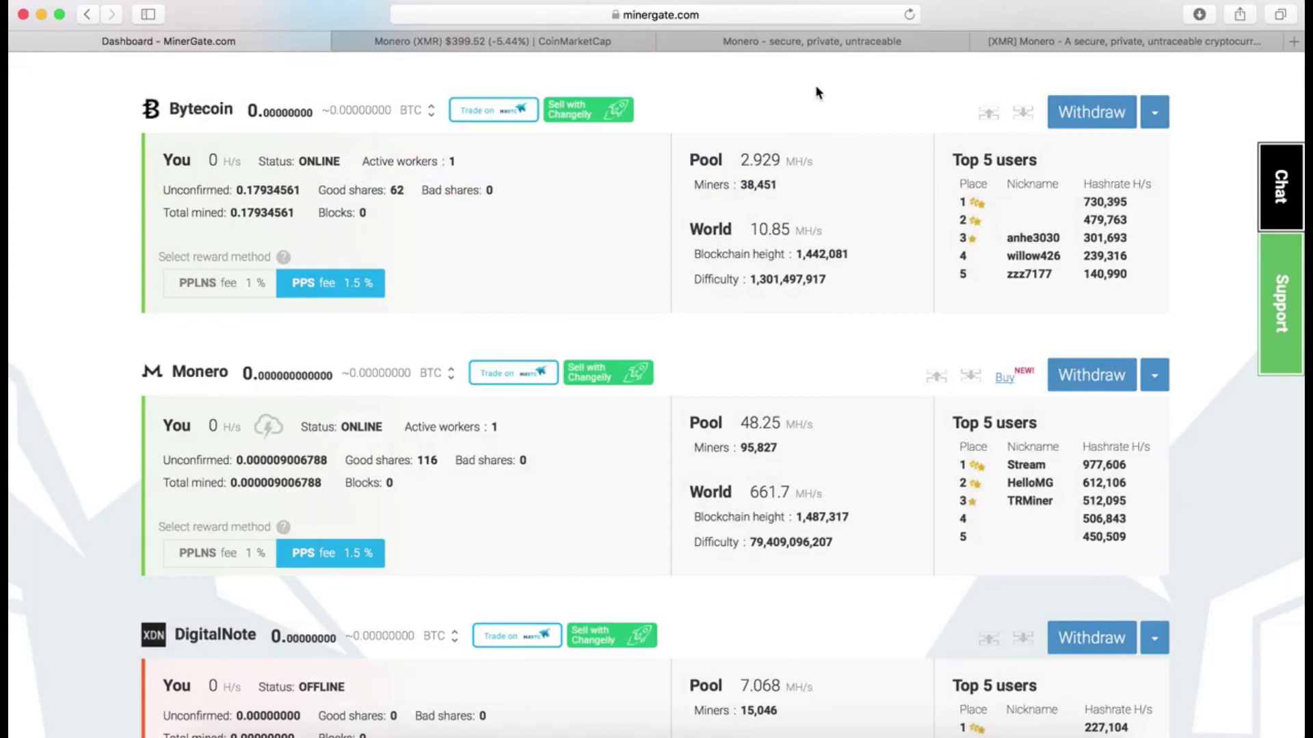